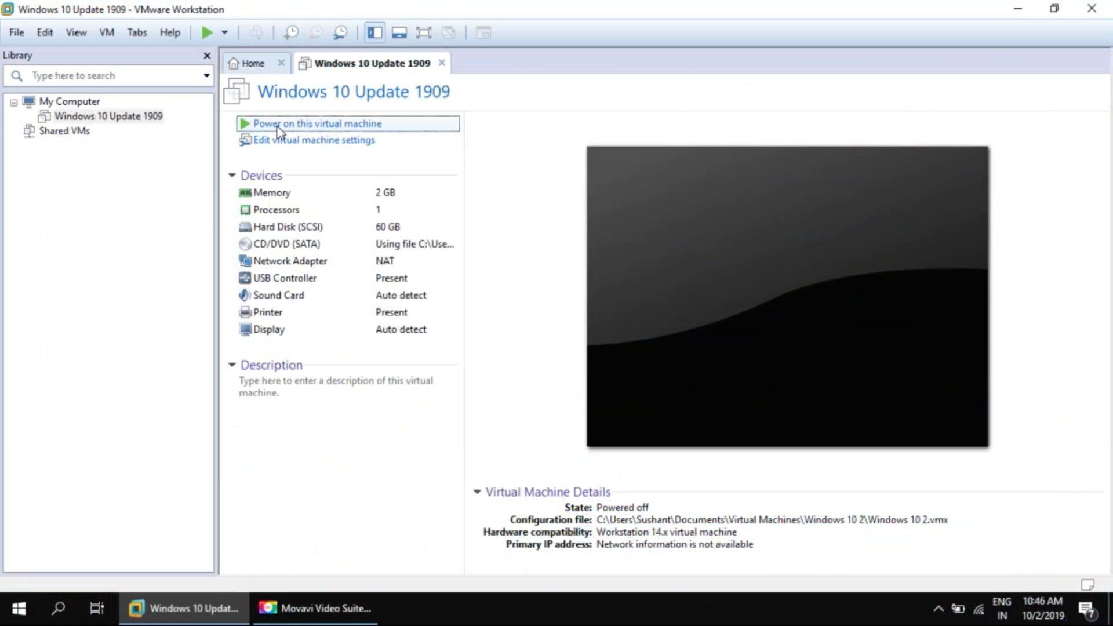
Power on the Windows 10 Update 1909 virtual machine and switch it to full screen.
left_click(277, 127)
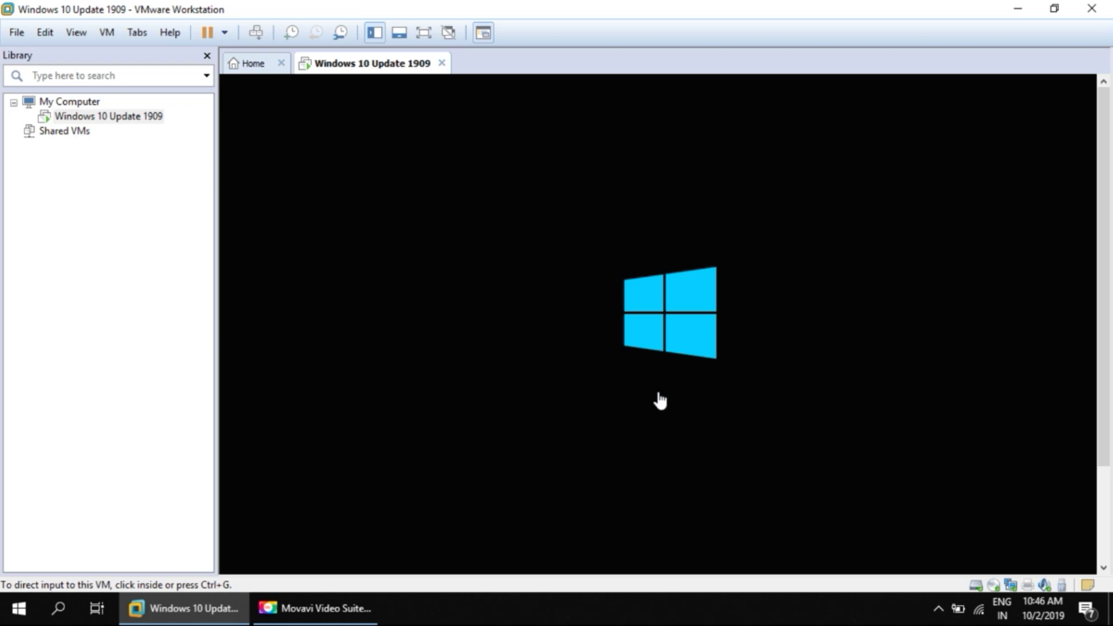
left_click(77, 33)
left_click(99, 47)
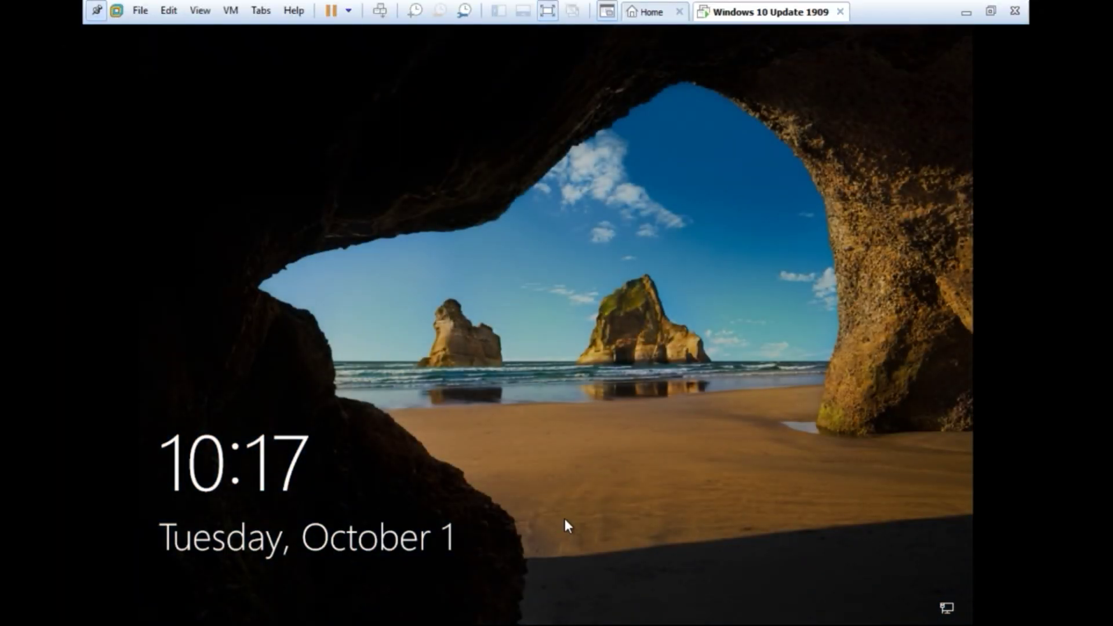
Dismiss the lock screen and sign in with the account password.
left_click(566, 520)
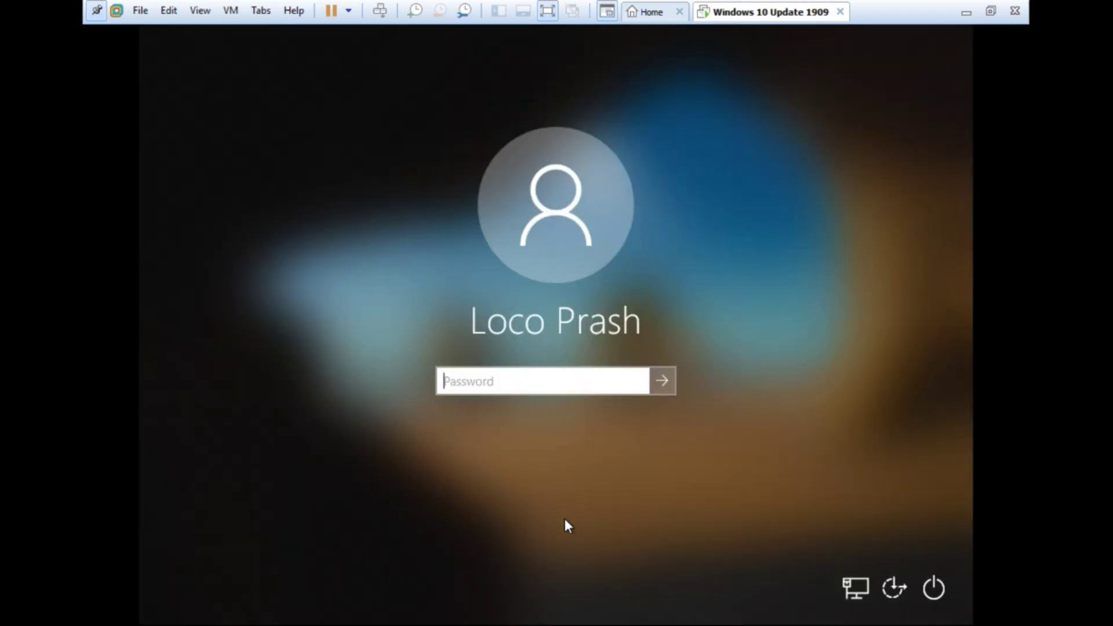
type("••••")
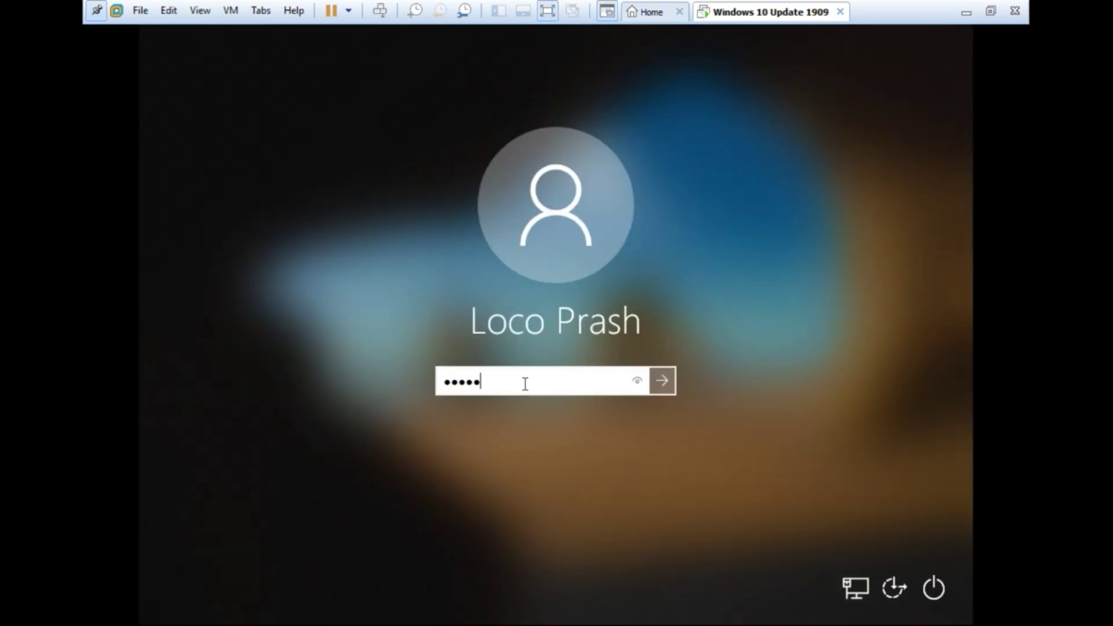
key("Return")
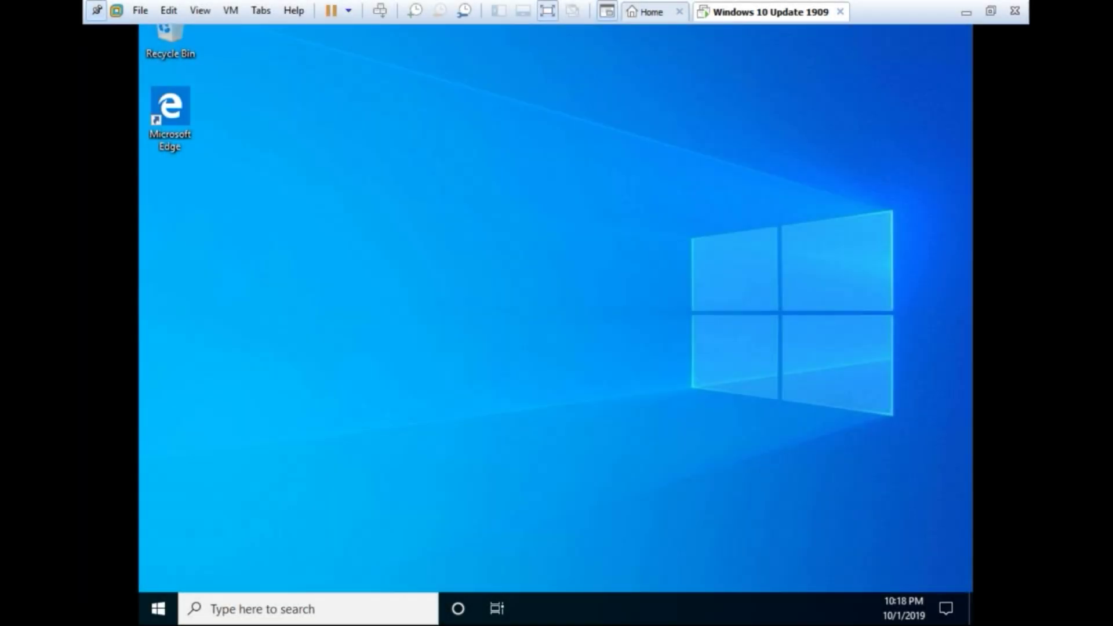
key("super+r")
key("Return")
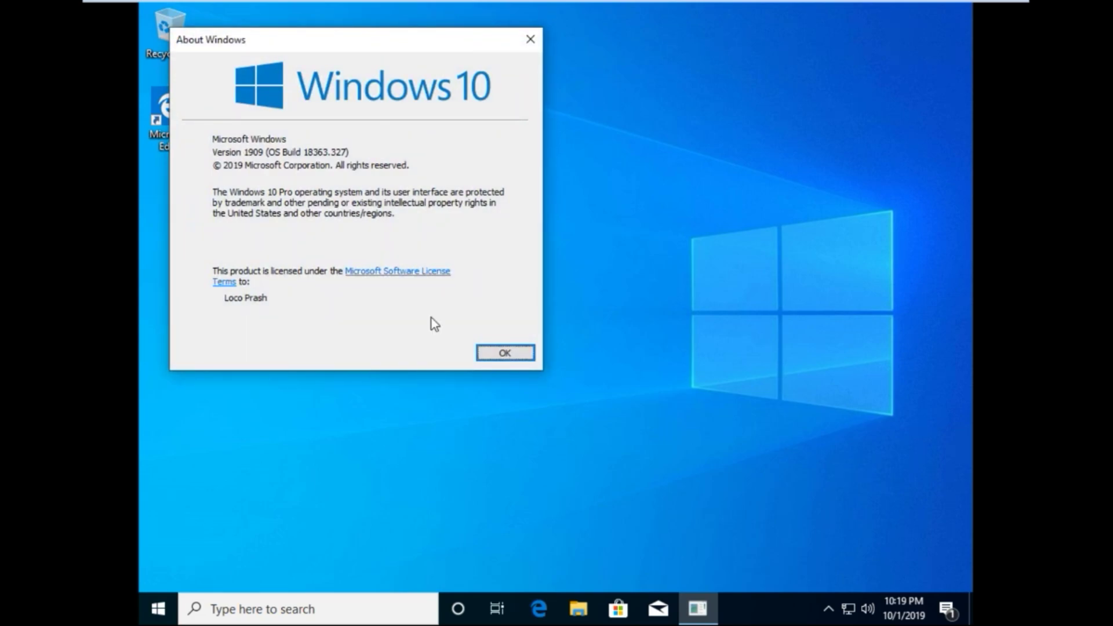
left_click_drag(329, 50, 454, 168)
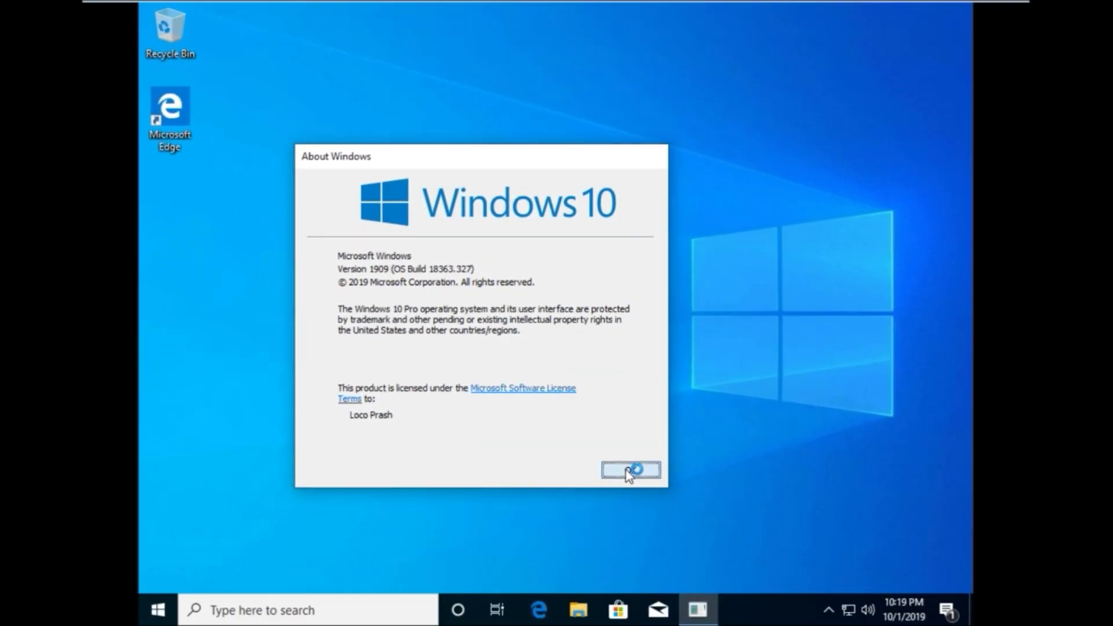
left_click(629, 471)
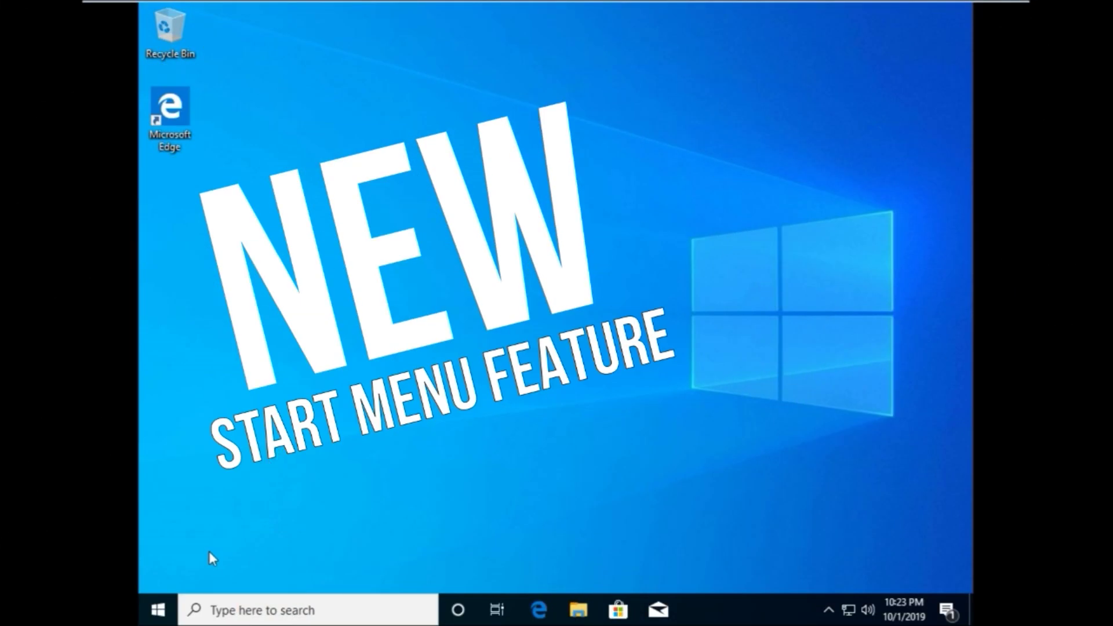
Open the Start menu, expand its left rail, and show then close the Power choices.
left_click(159, 610)
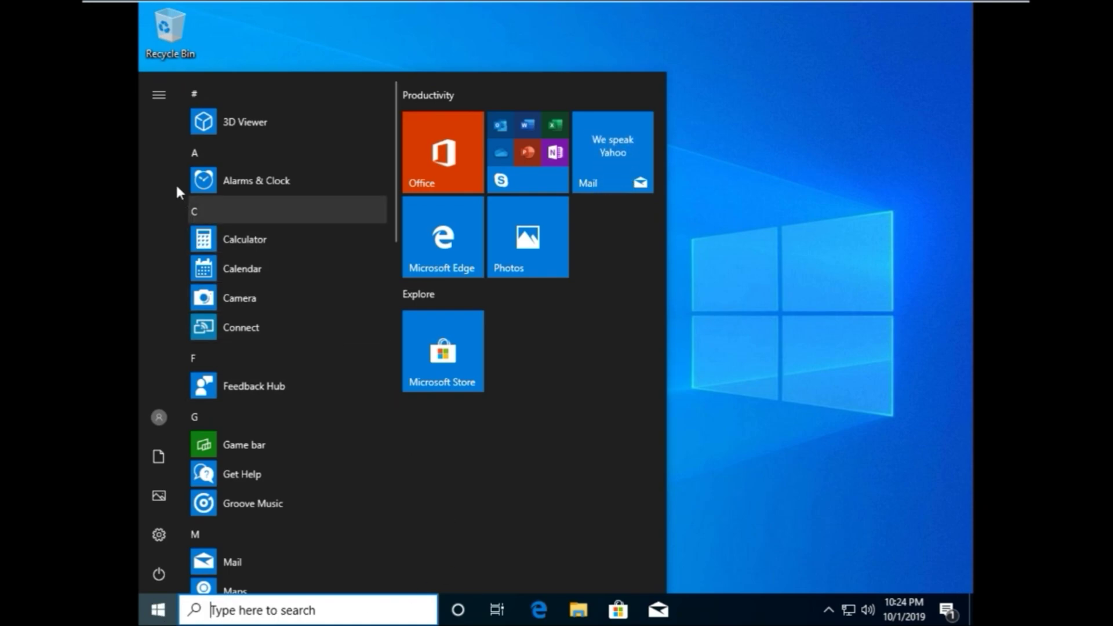
mouse_move(157, 96)
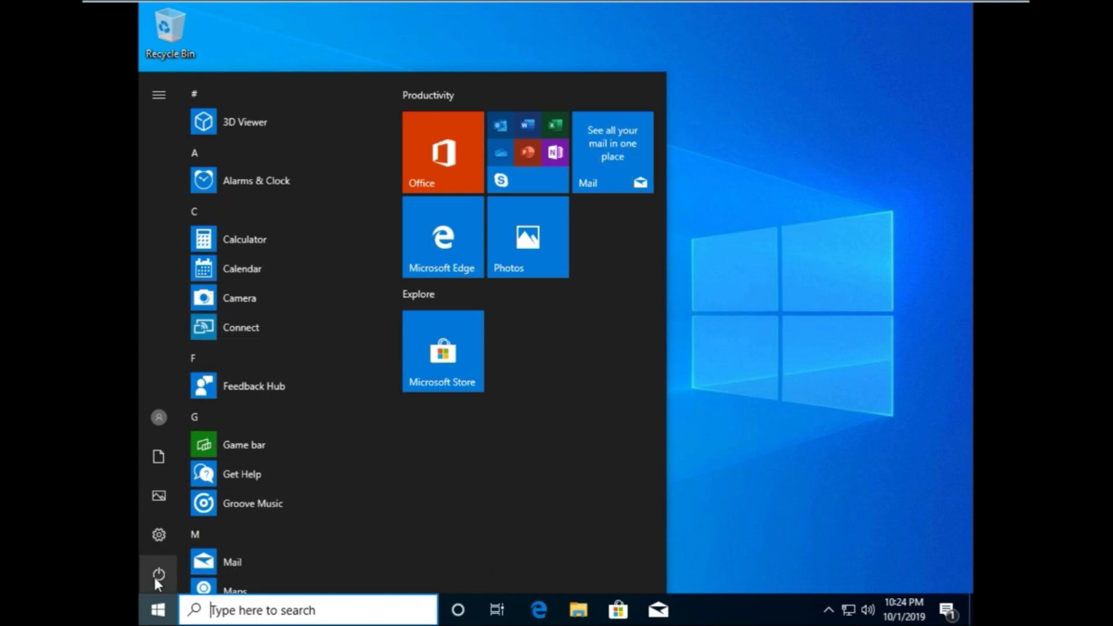
mouse_move(155, 578)
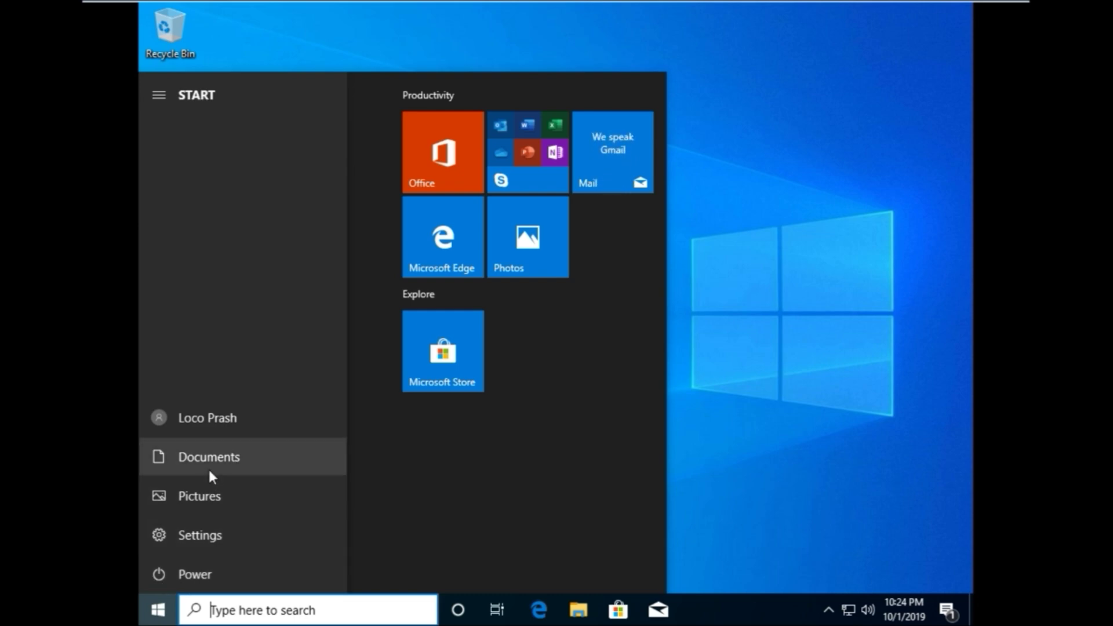
left_click(225, 568)
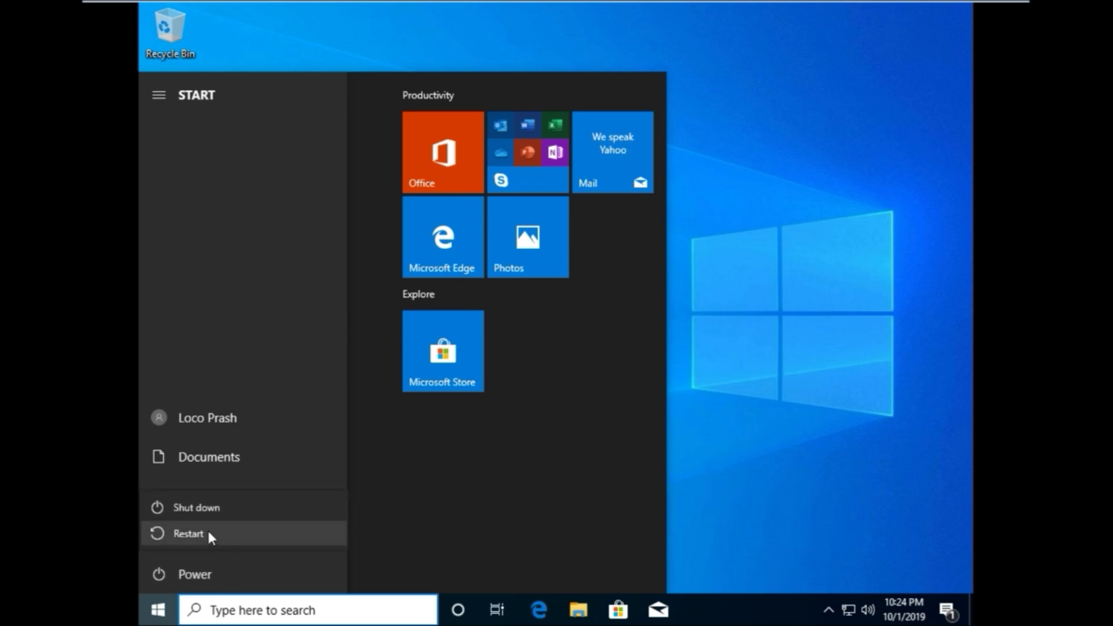
left_click(214, 571)
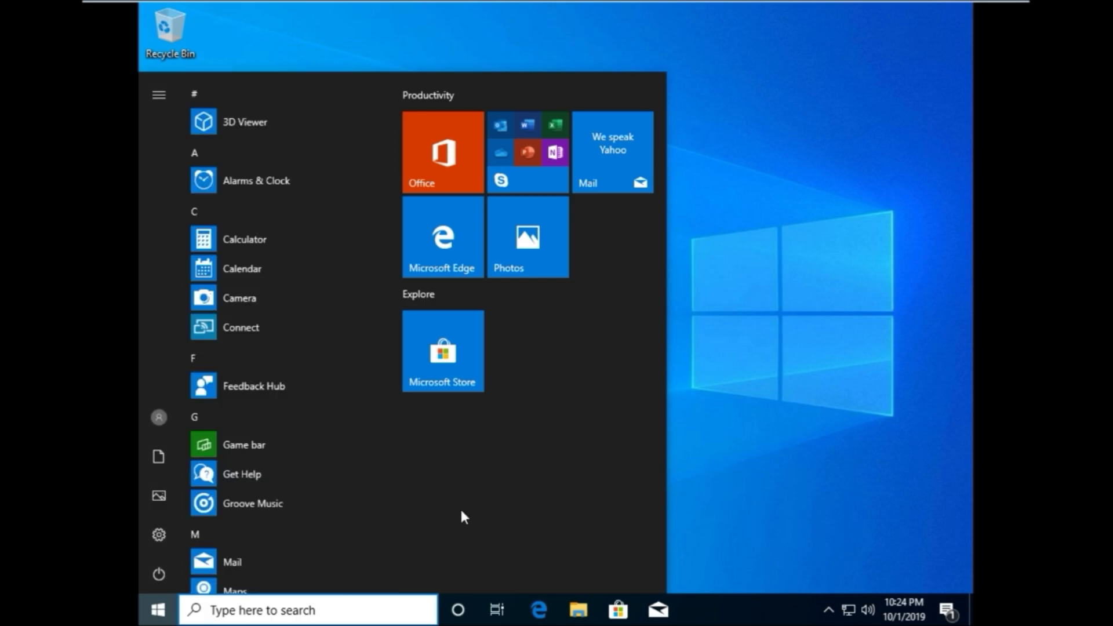
Resize the Microsoft Store Start tile to Large, then bring up the Cortana panel.
right_click(242, 455)
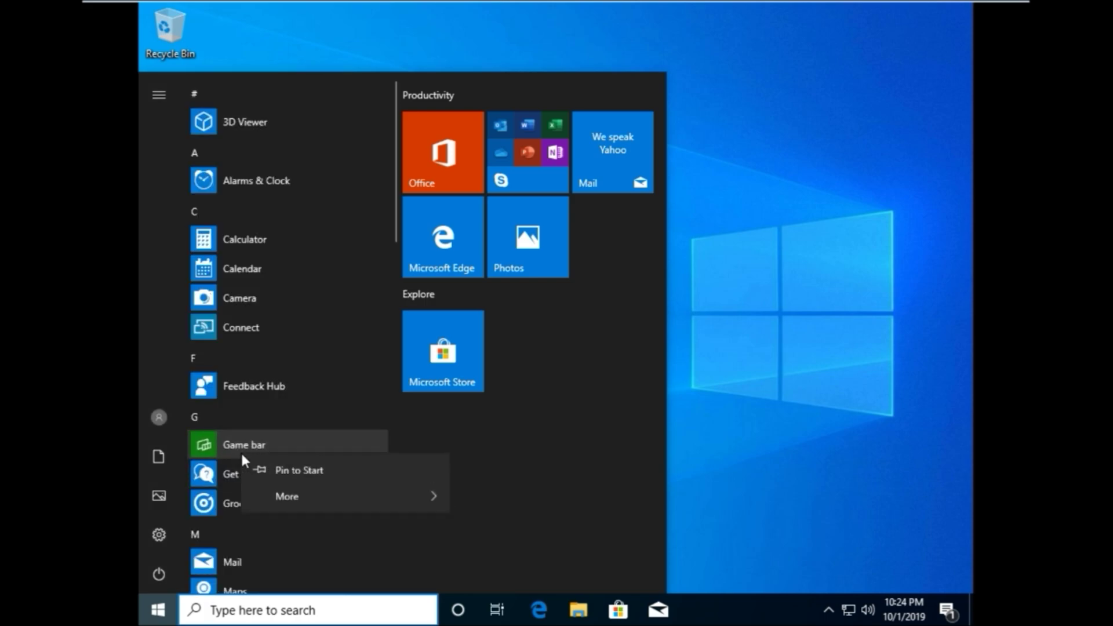
left_click(499, 473)
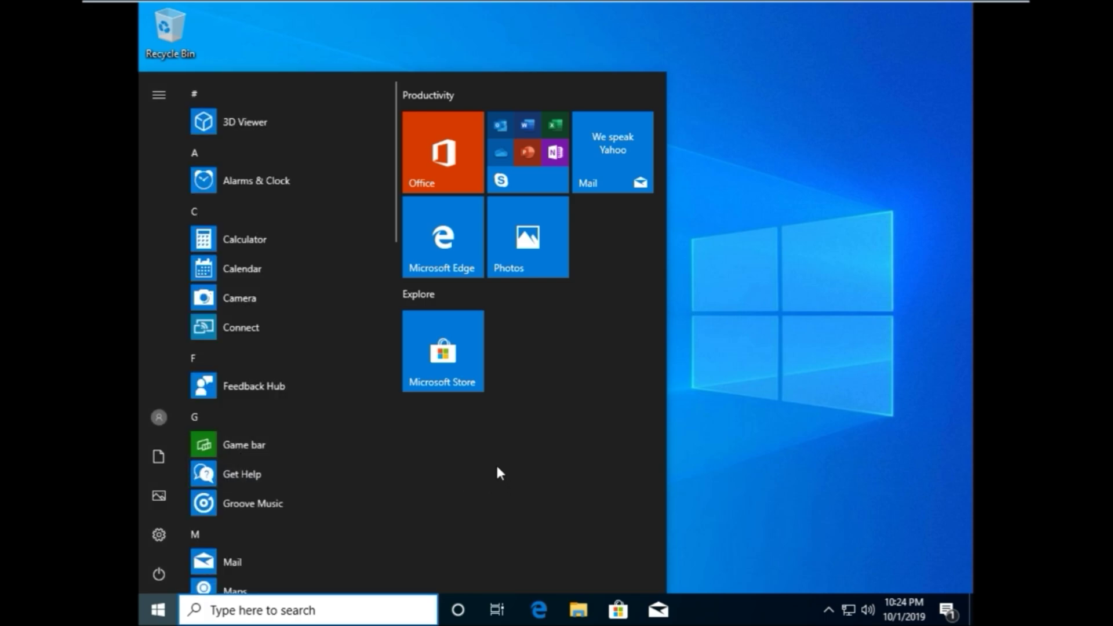
right_click(439, 359)
mouse_move(523, 408)
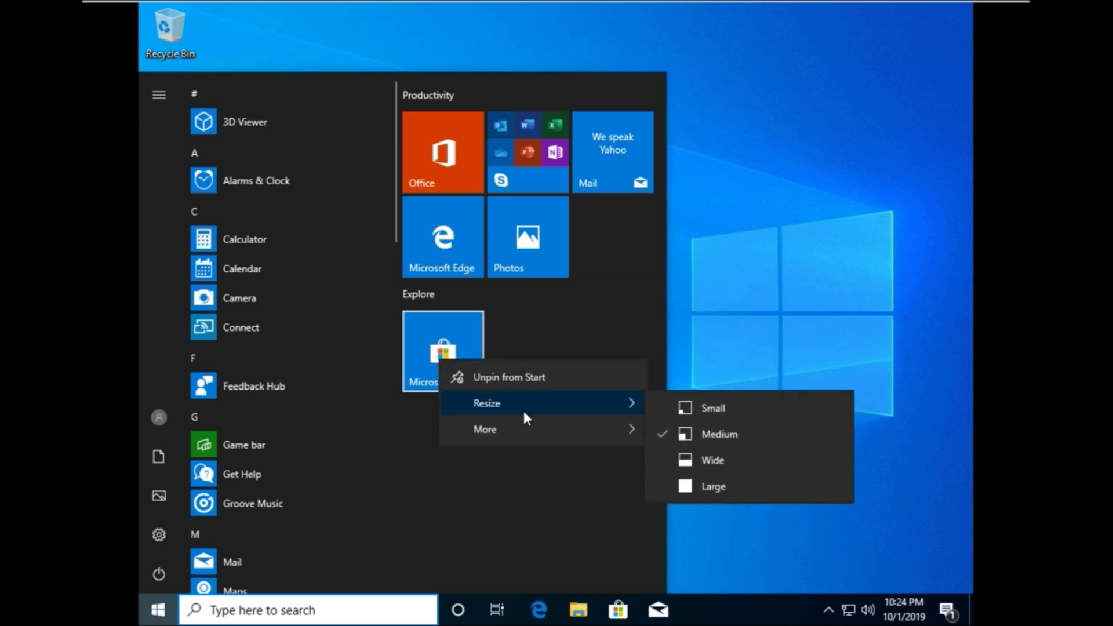
left_click(673, 492)
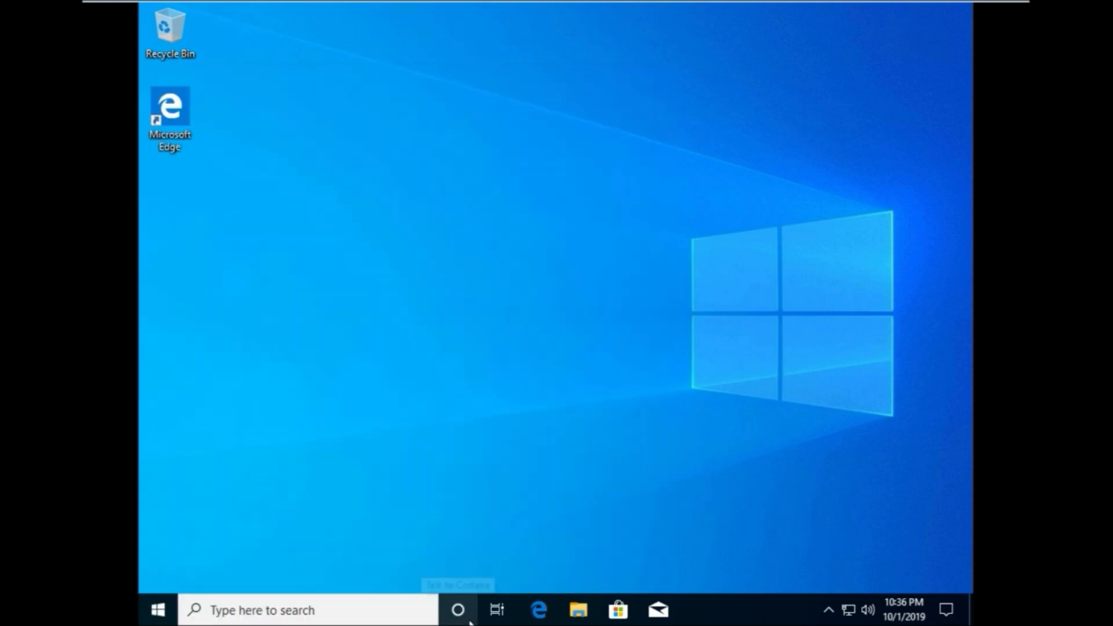
left_click(462, 609)
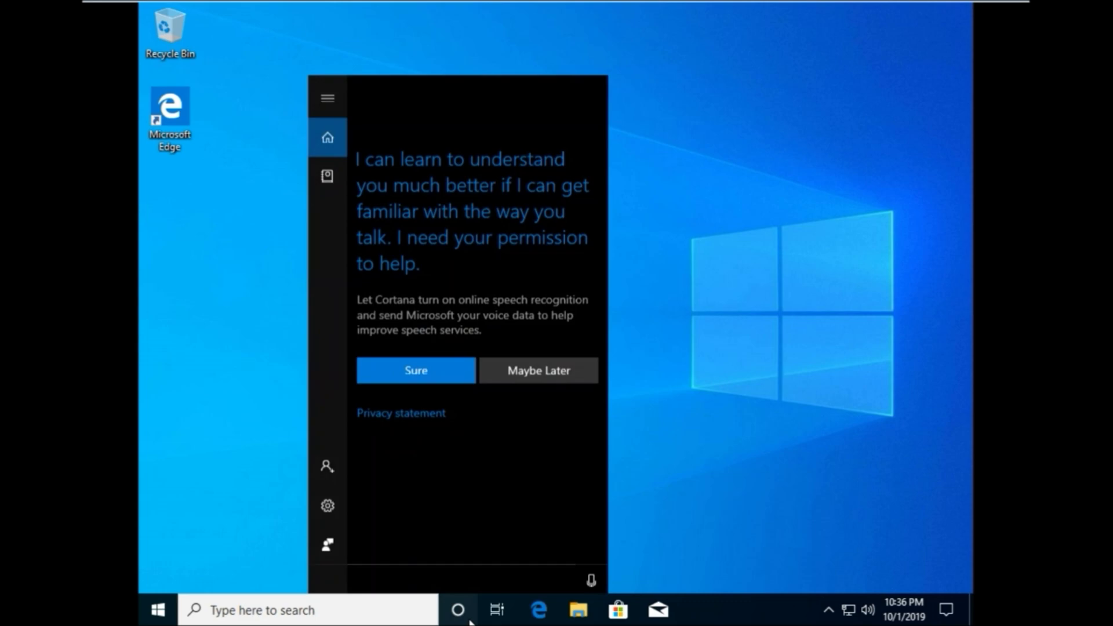
Open Cortana's settings from its expanded side pane.
mouse_move(327, 542)
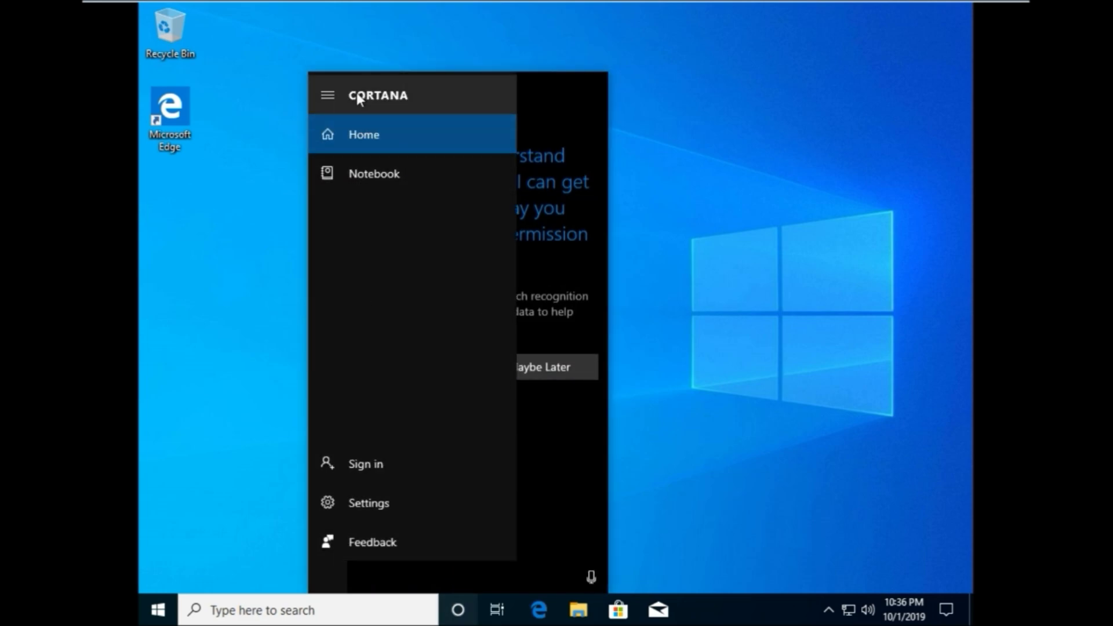
left_click(369, 500)
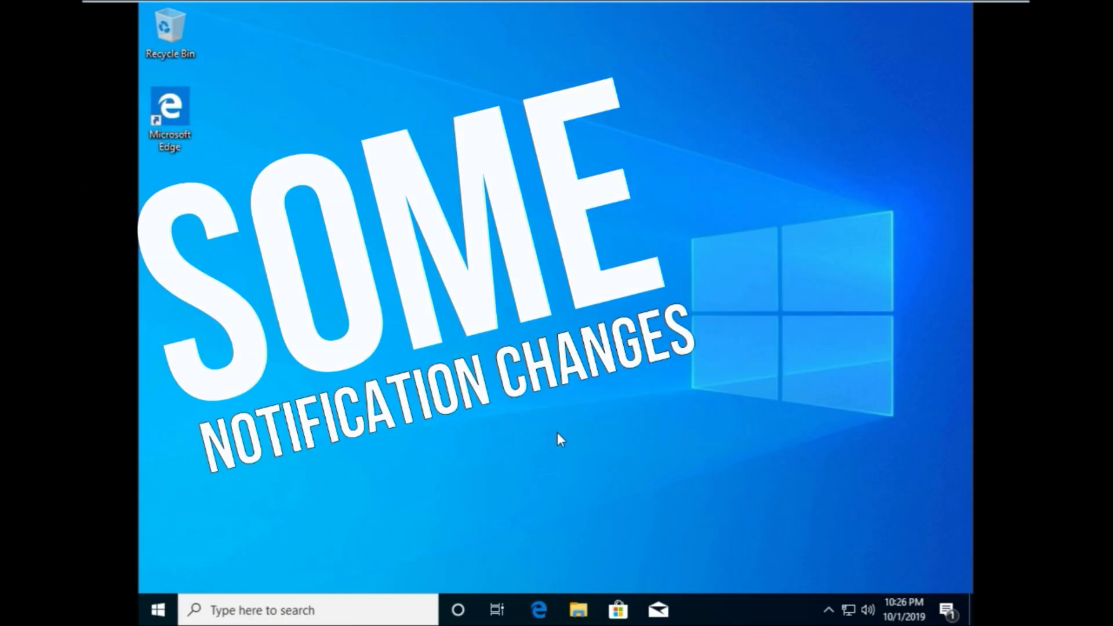
Open Settings and search 'not' to reach the Notifications & actions page.
left_click(157, 610)
mouse_move(165, 536)
left_click(210, 534)
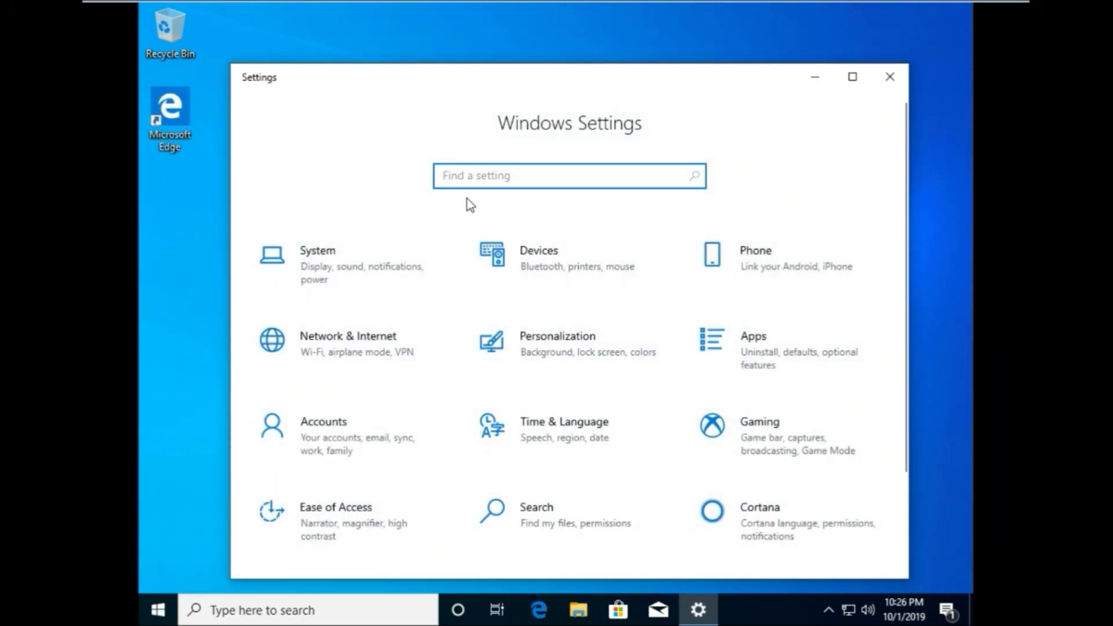
type("not")
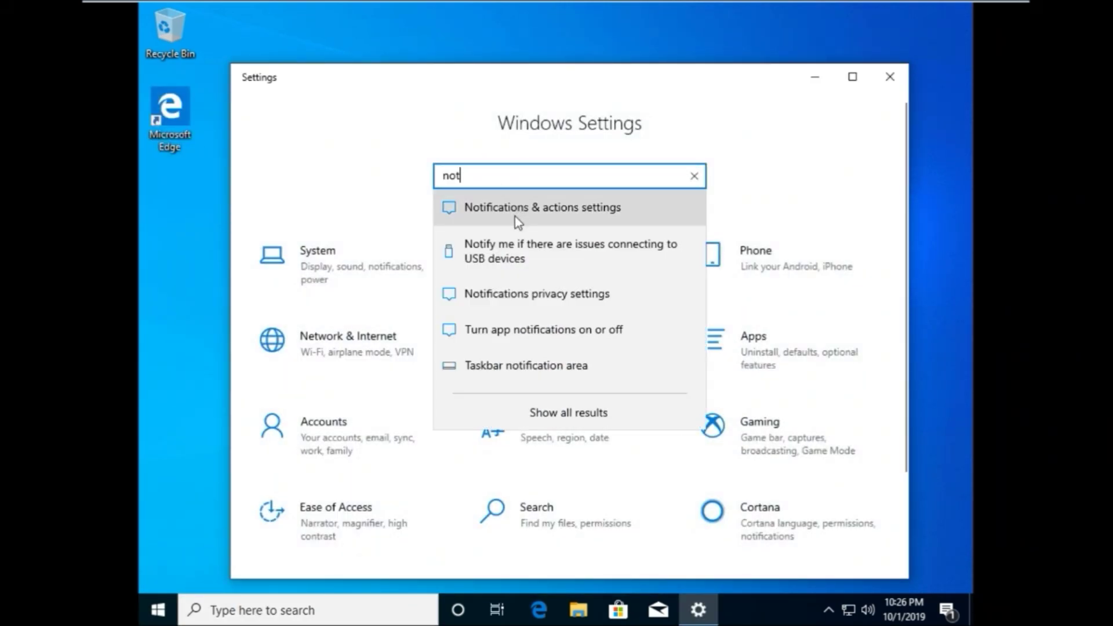
left_click(506, 208)
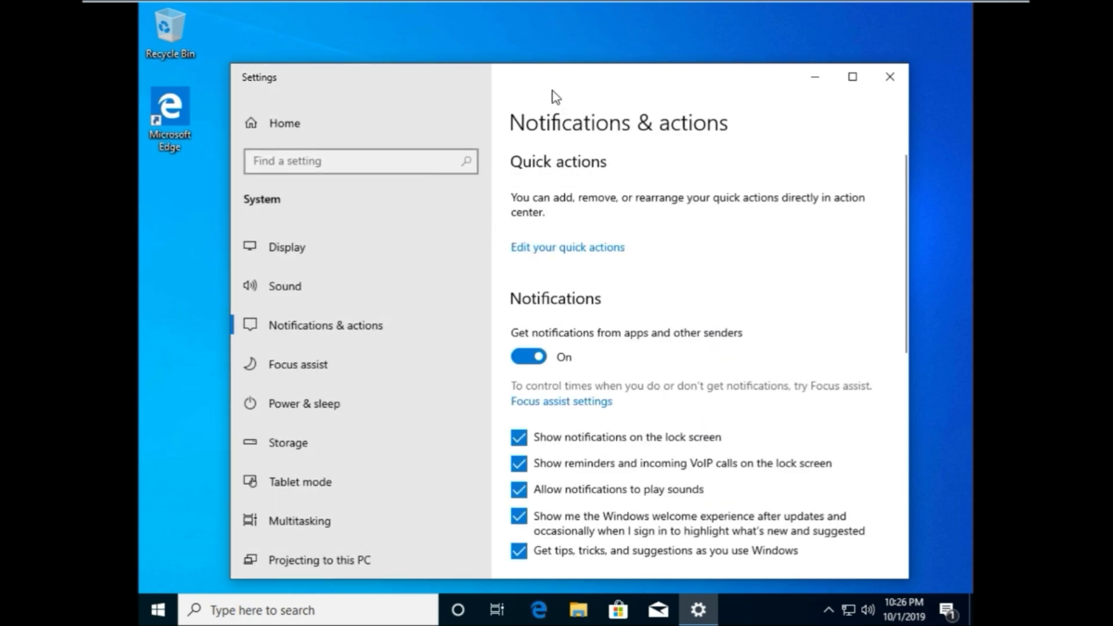
Sort the notification senders by Name, then back to Most recent.
scroll(736, 243, "down", 1)
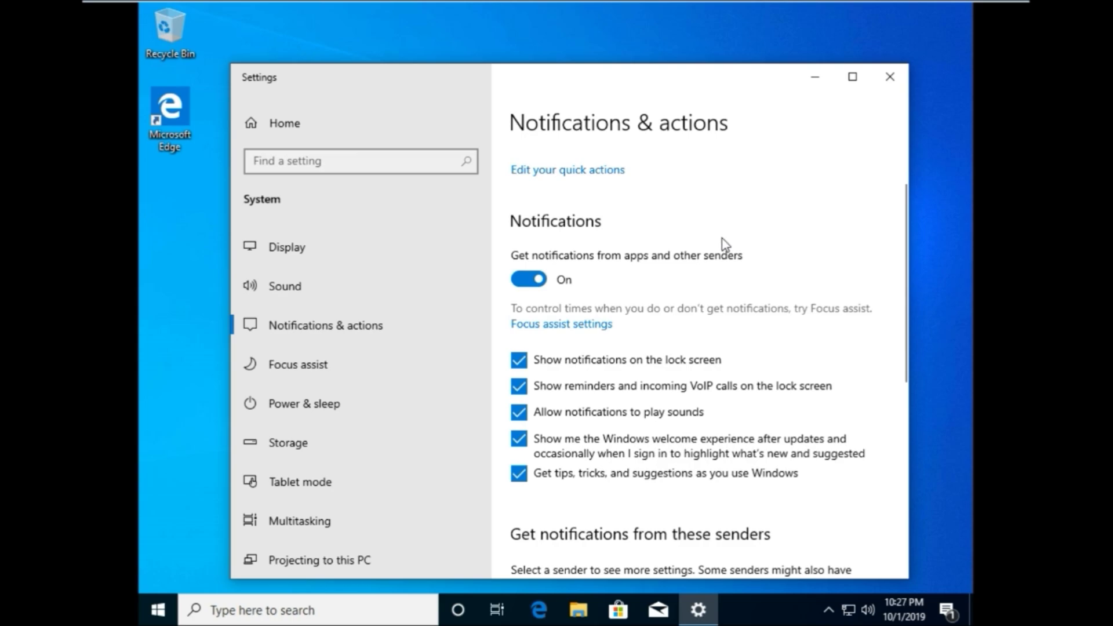
scroll(725, 244, "up", 1)
scroll(725, 244, "down", 1)
scroll(714, 307, "down", 1)
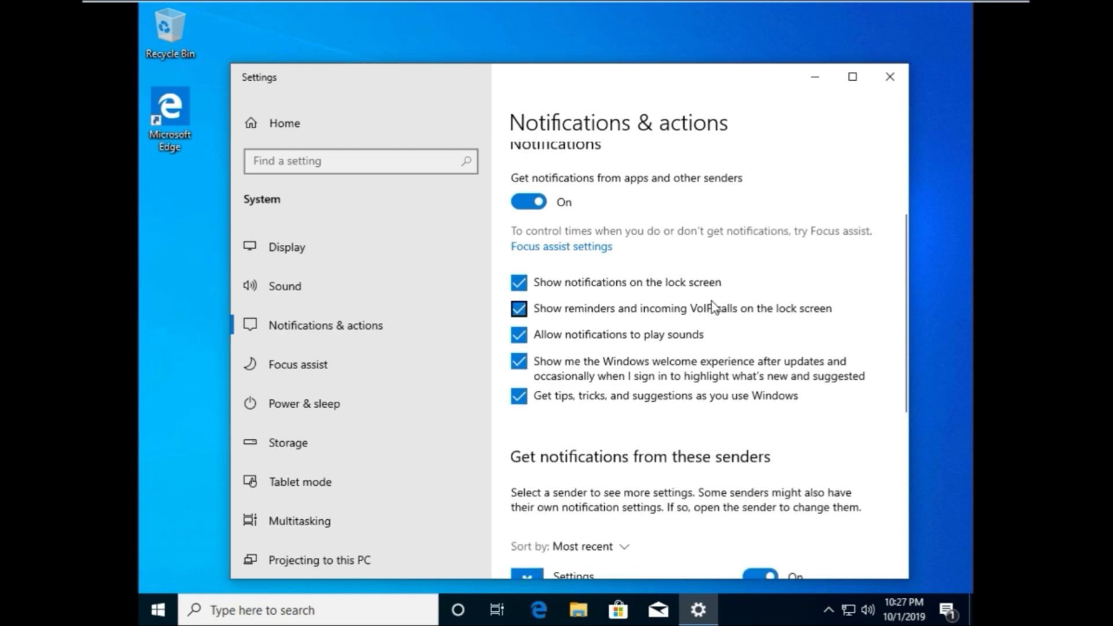
scroll(745, 339, "down", 1)
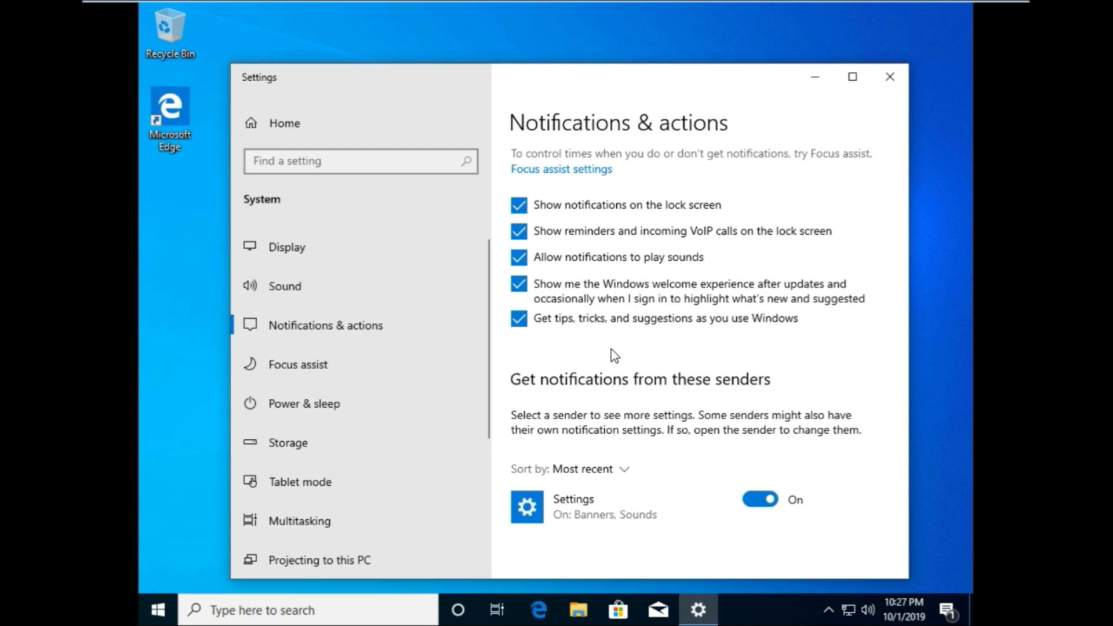
scroll(611, 350, "down", 2)
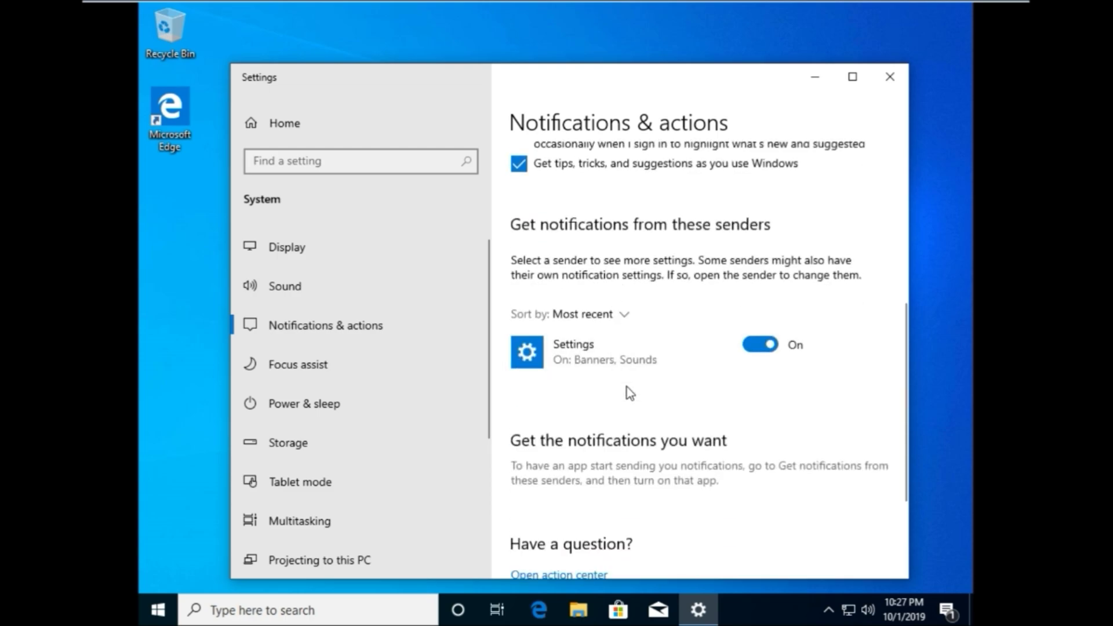
scroll(631, 394, "down", 1)
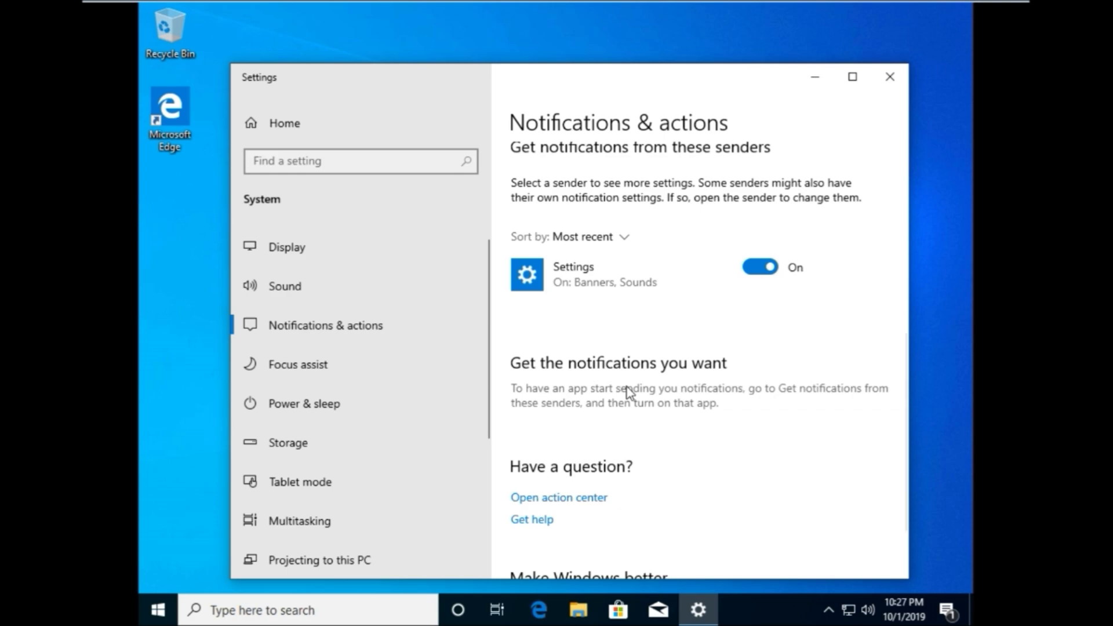
left_click(587, 242)
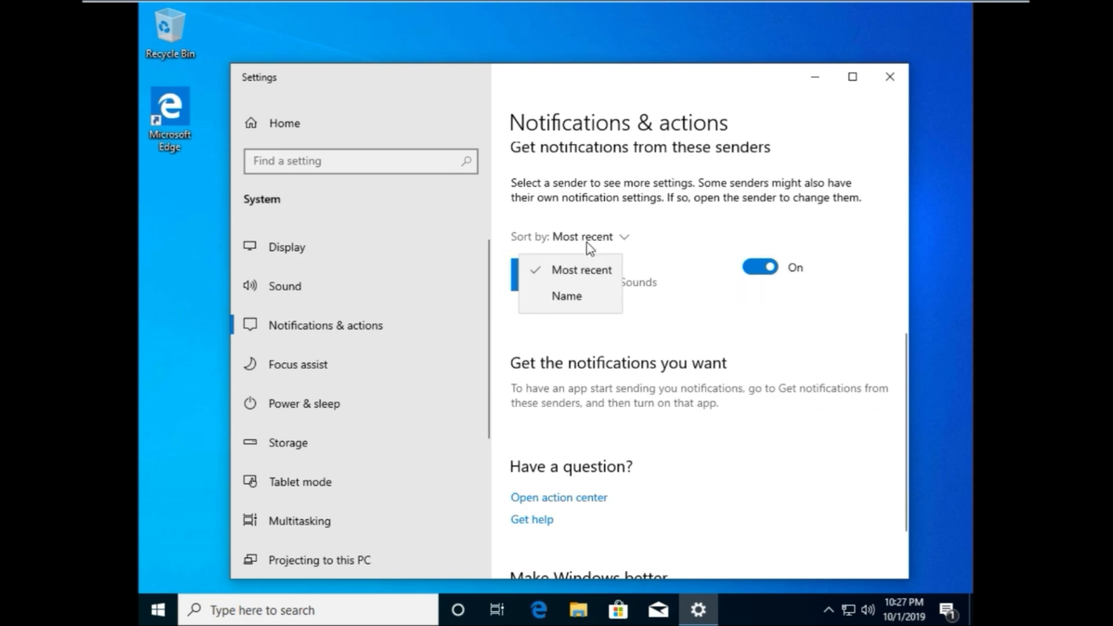
left_click(585, 299)
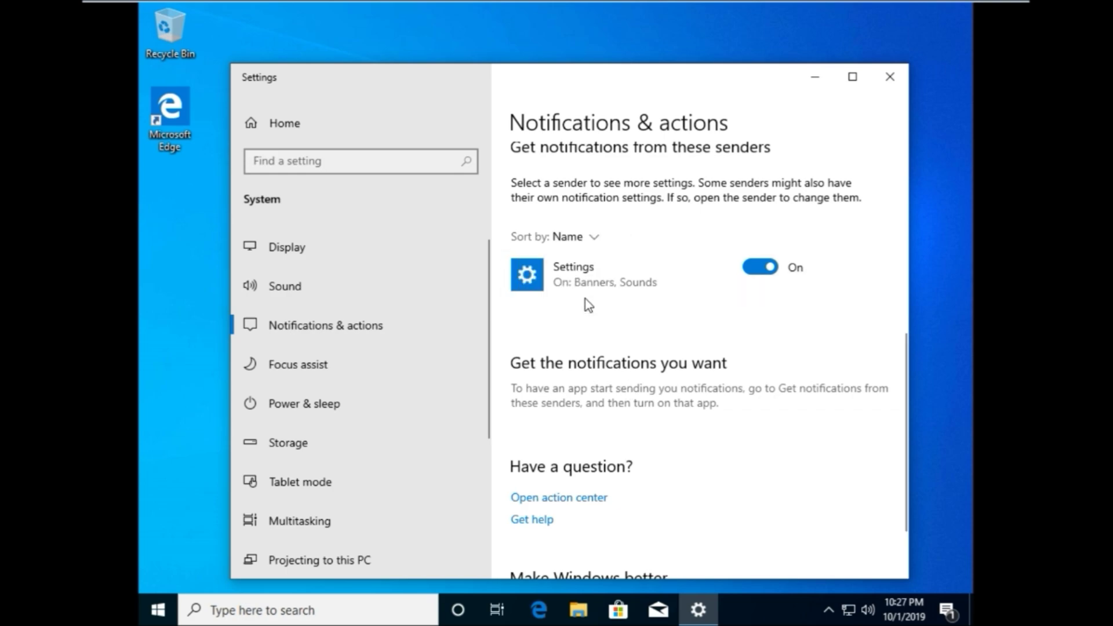
left_click(563, 237)
left_click(581, 265)
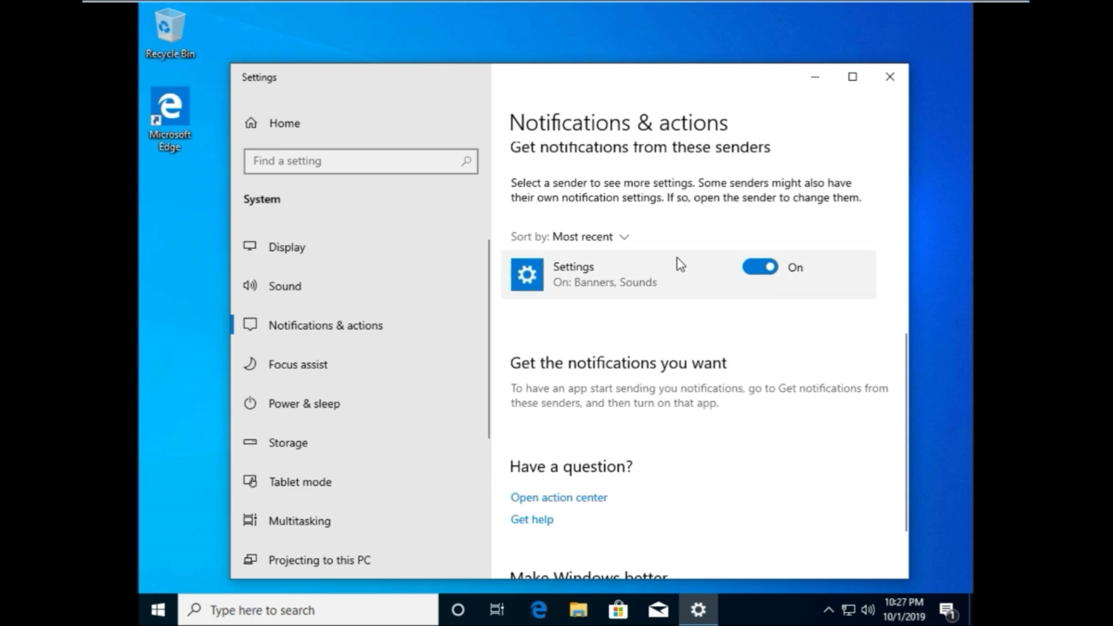
Turn Settings app notifications off and back on, returning to Quick actions.
left_click(760, 270)
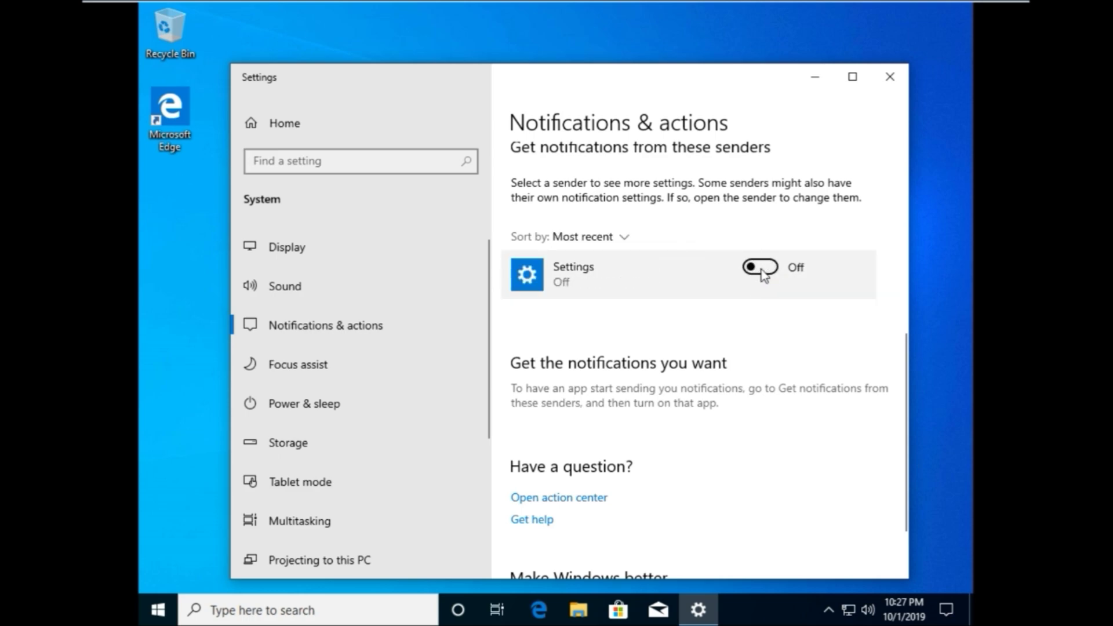
left_click(760, 268)
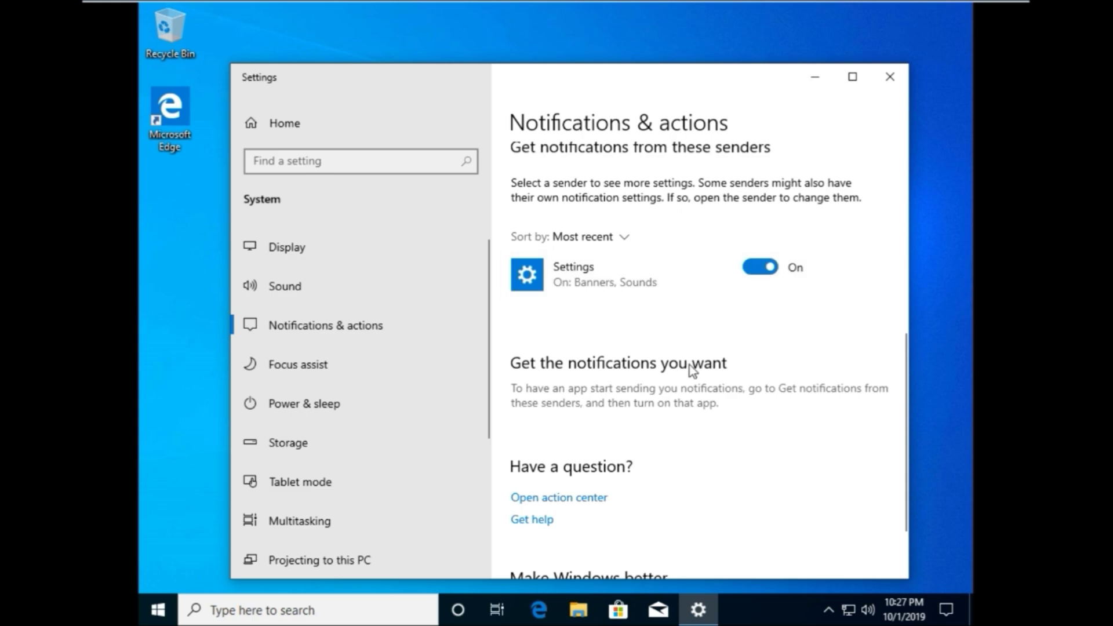
scroll(689, 366, "down", 3)
scroll(690, 368, "up", 5)
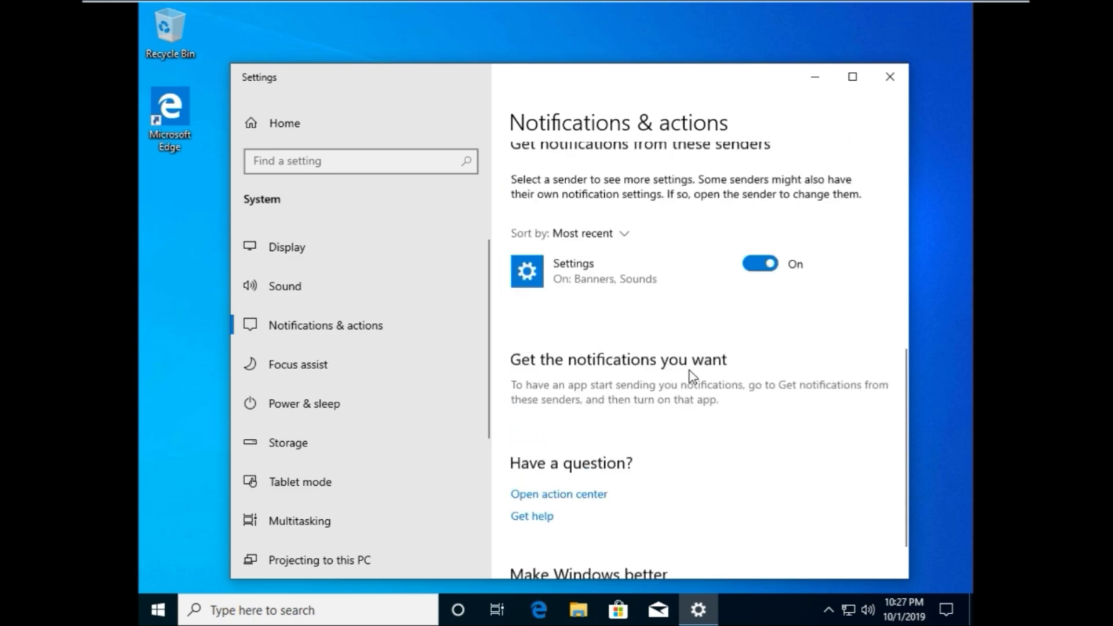
scroll(690, 371, "up", 5)
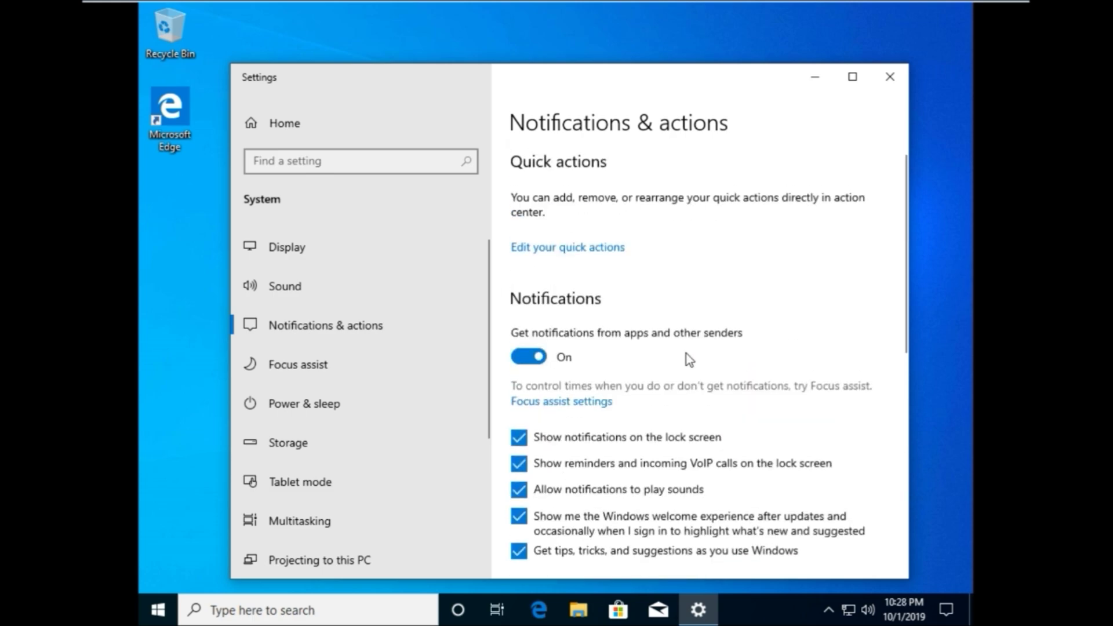
Edit the quick actions to remove Tablet mode and Project.
left_click(581, 251)
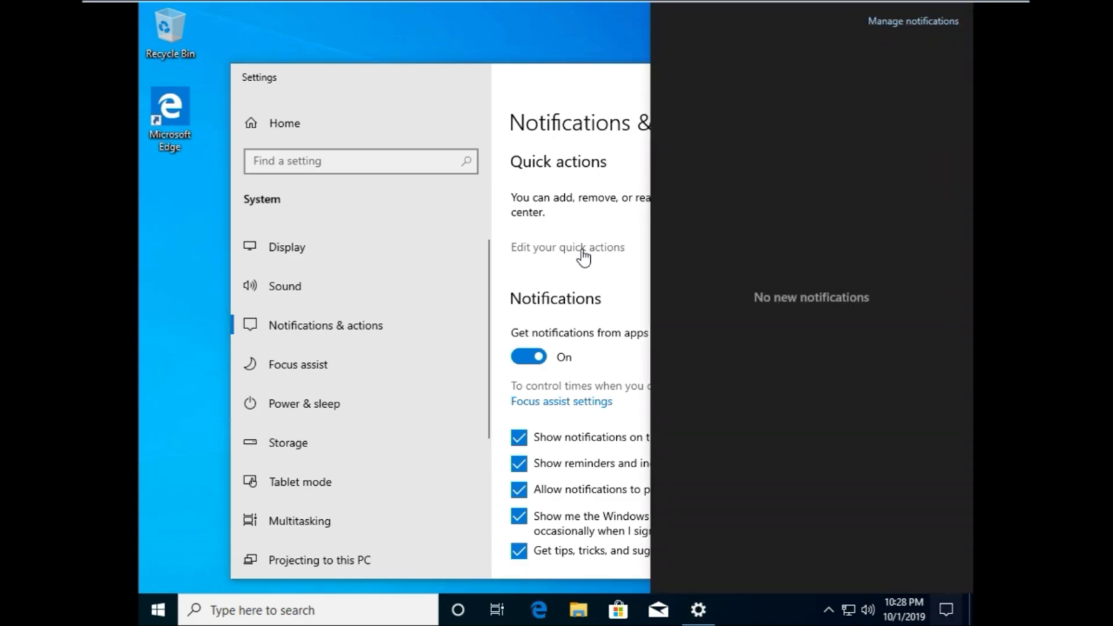
left_click_drag(695, 418, 859, 528)
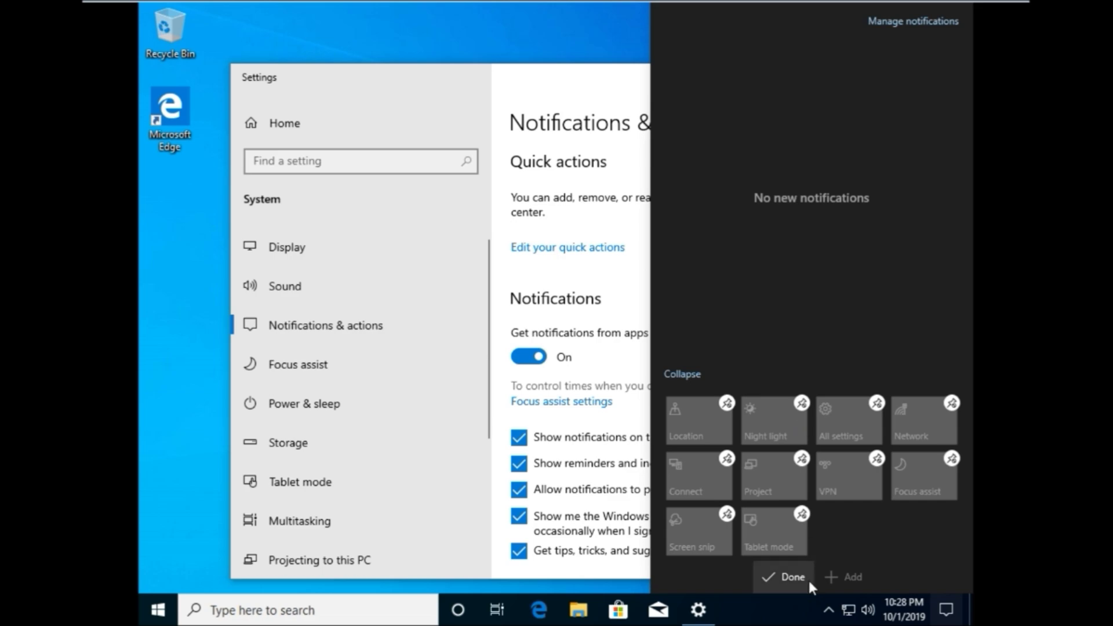
left_click(802, 514)
left_click(802, 459)
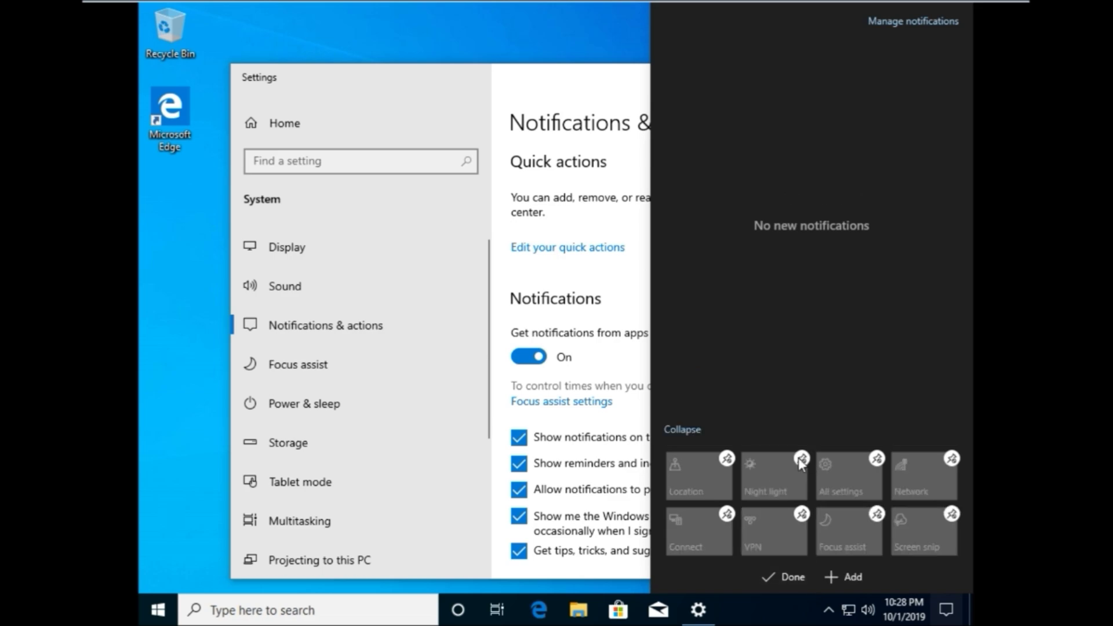
left_click(784, 577)
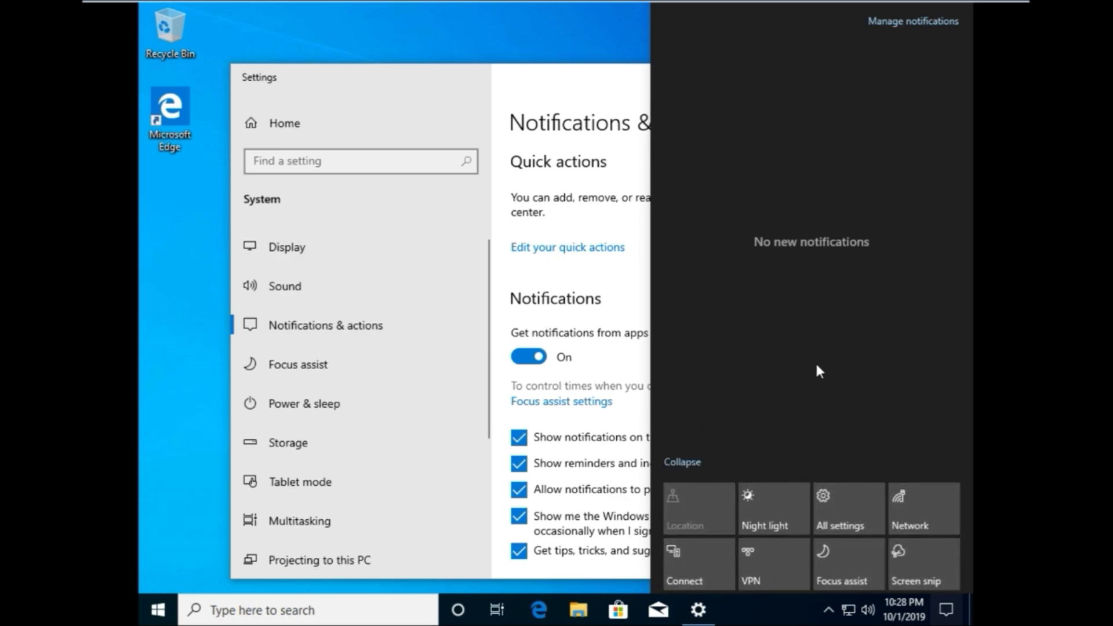
Close the Settings window and open notification settings from the action center.
left_click(573, 297)
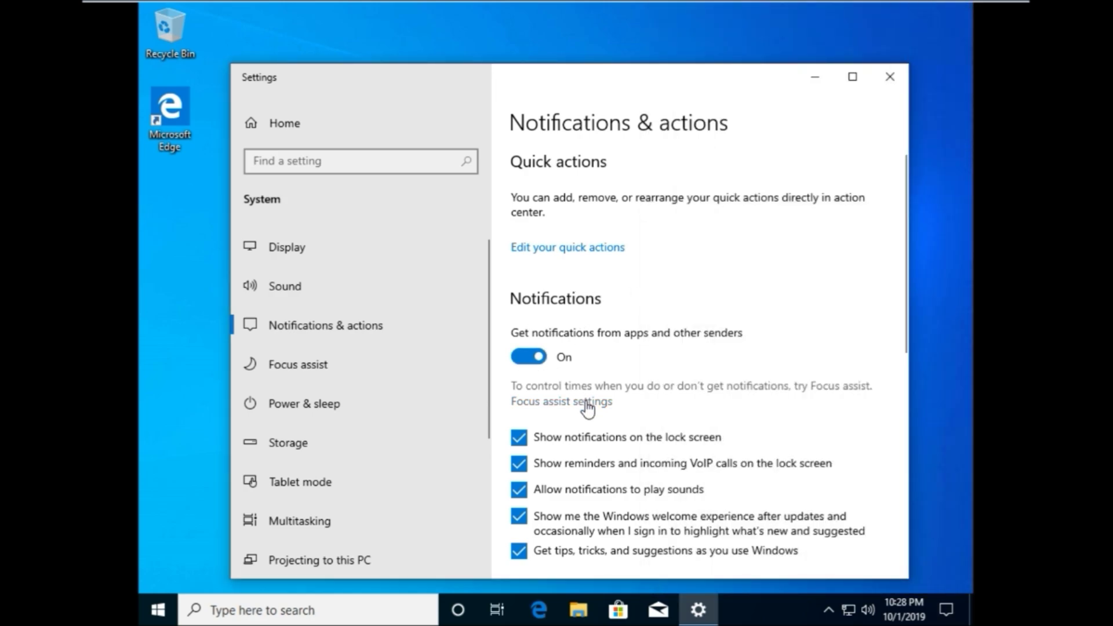
scroll(585, 406, "down", 1)
left_click(891, 77)
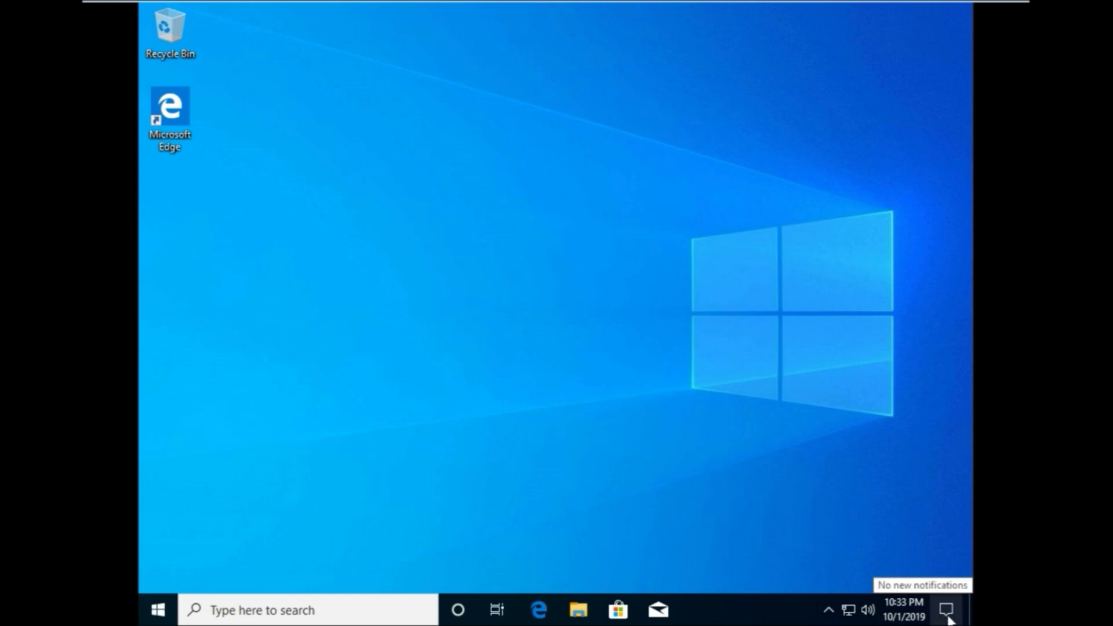
left_click(946, 613)
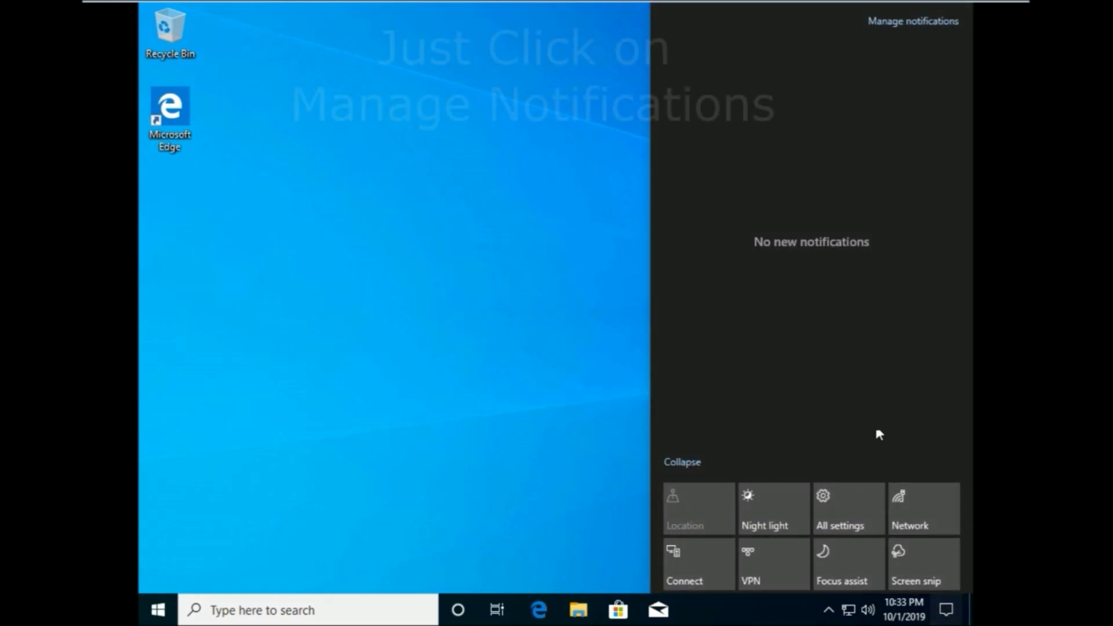
left_click(904, 23)
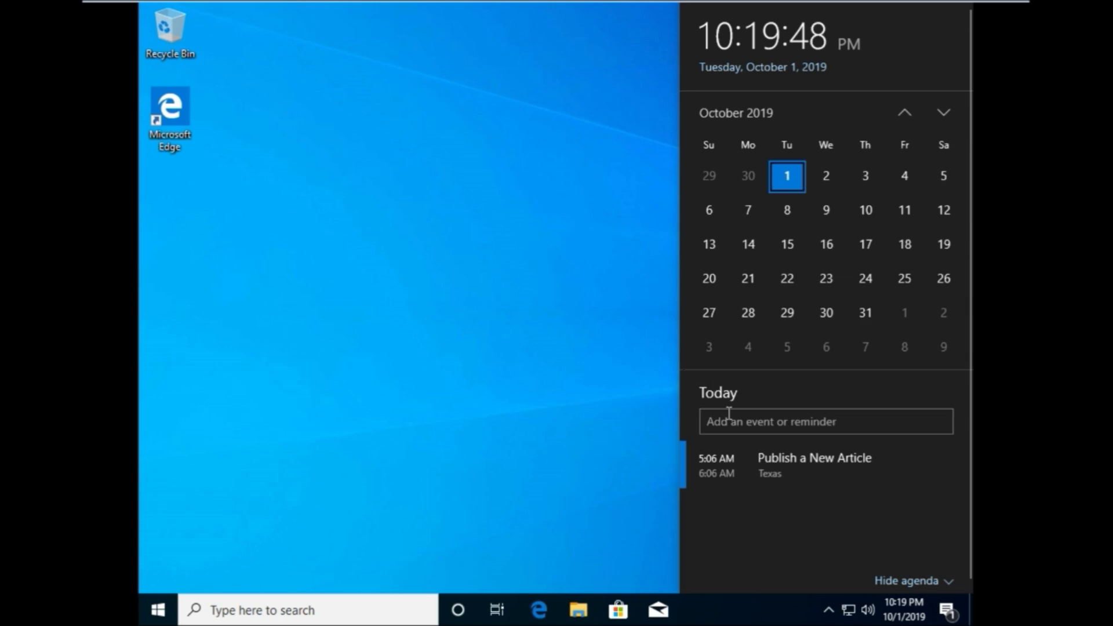
Start a new event for today titled 'Join Conference'.
left_click(779, 420)
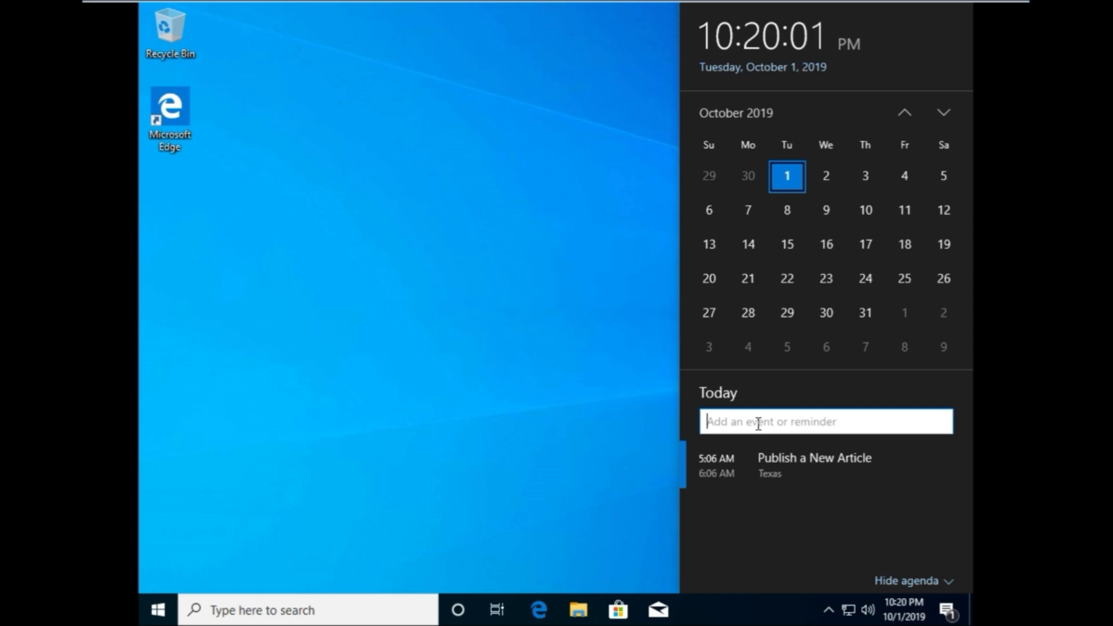
type("Join Conference")
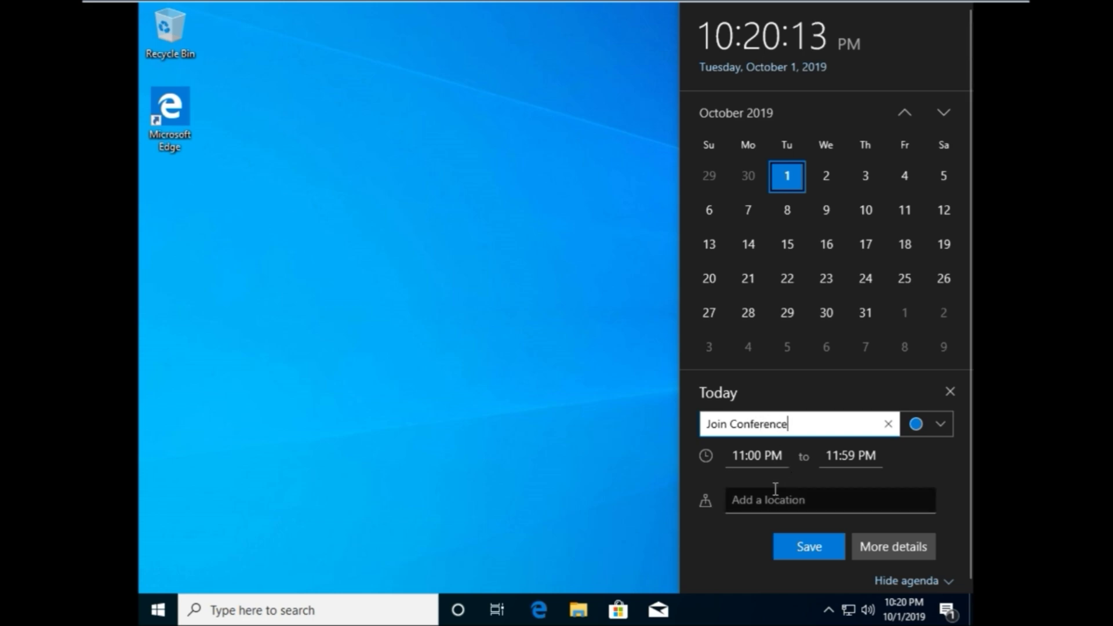
left_click(942, 426)
left_click(896, 422)
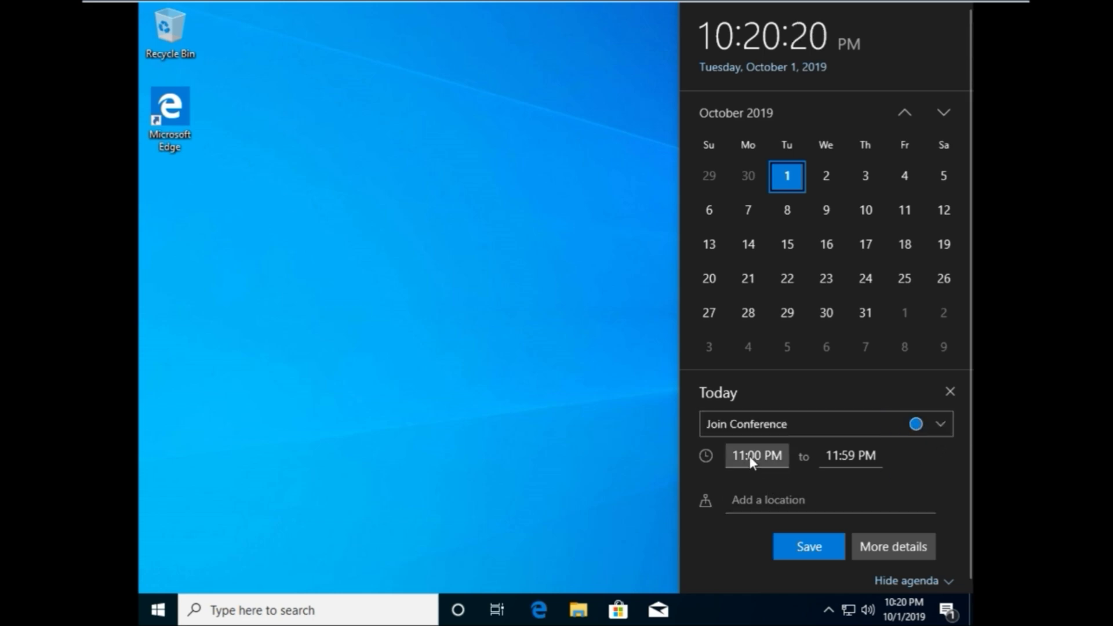
Set the event to run from 1:05 PM to 2:05 PM.
left_click(749, 456)
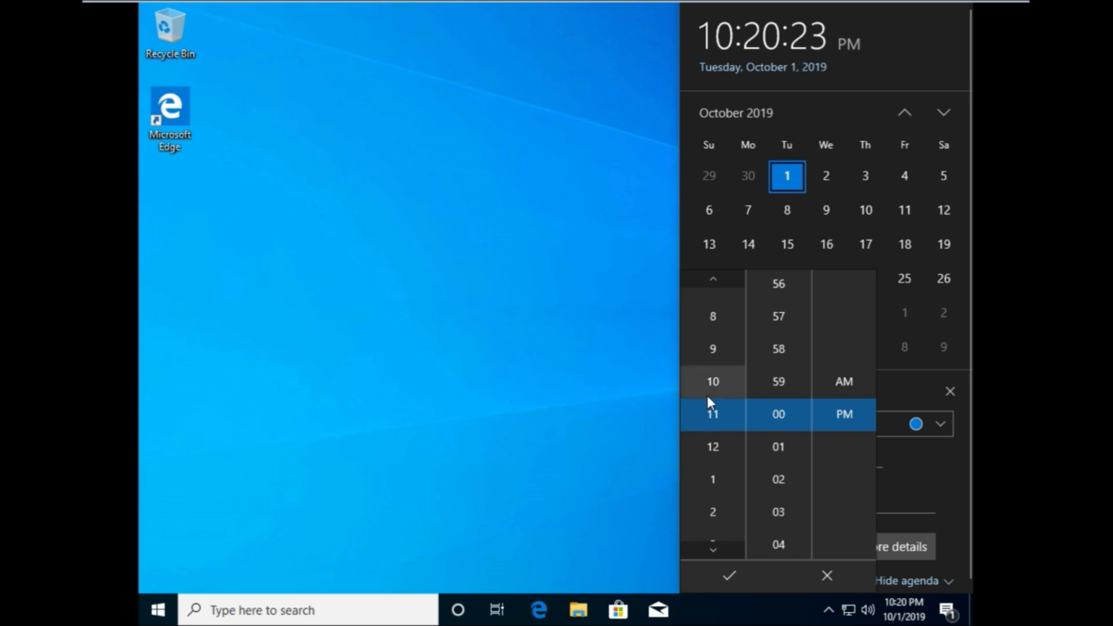
scroll(700, 449, "down", 1)
scroll(705, 493, "down", 1)
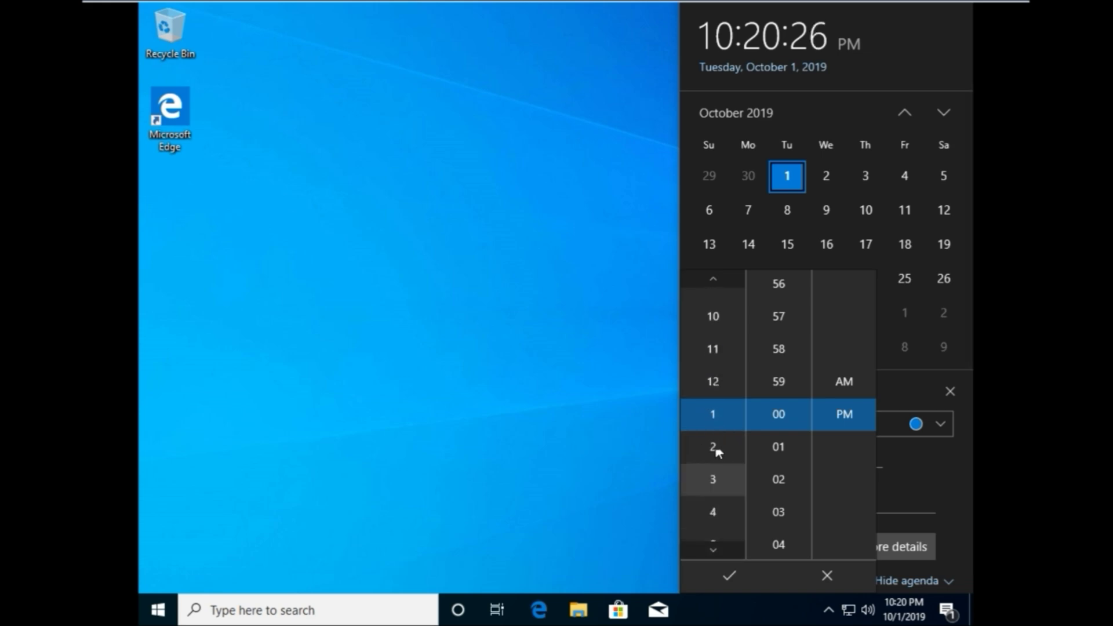
left_click(773, 552)
left_click(773, 552)
left_click(773, 507)
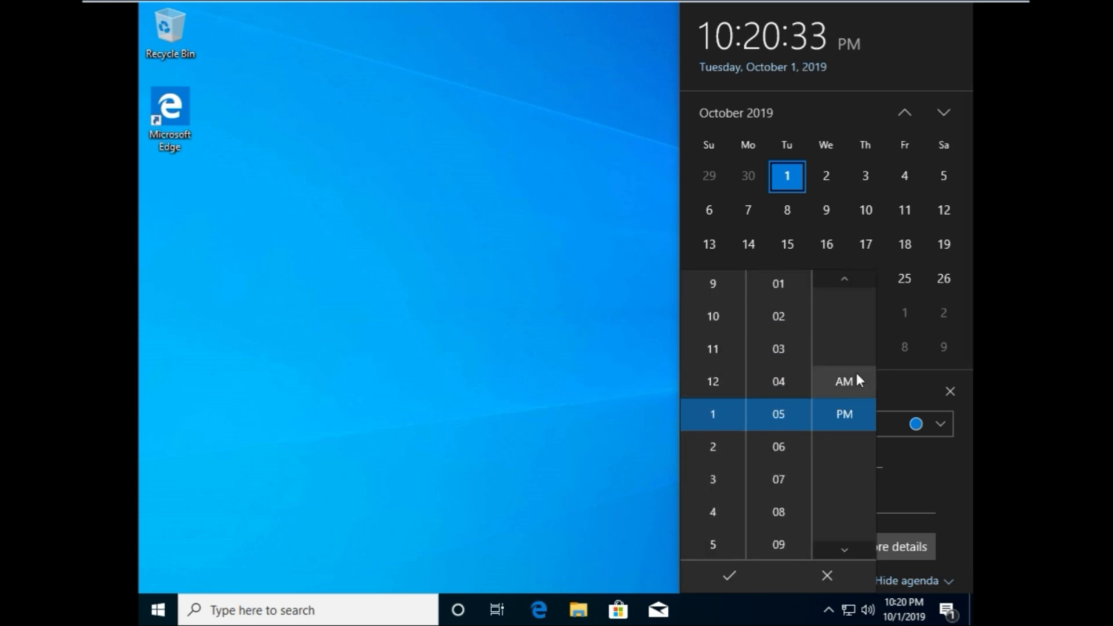
left_click(729, 577)
left_click(841, 456)
left_click(785, 444)
left_click(730, 577)
Enter Texas as the location and save the event.
left_click(784, 498)
type("Texas")
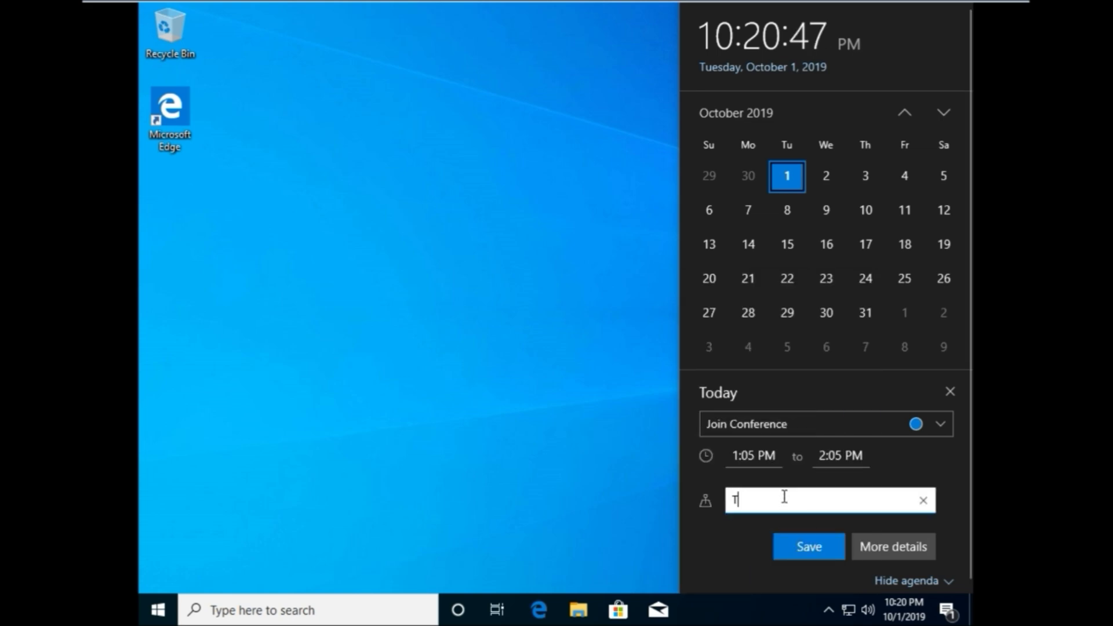
left_click(808, 551)
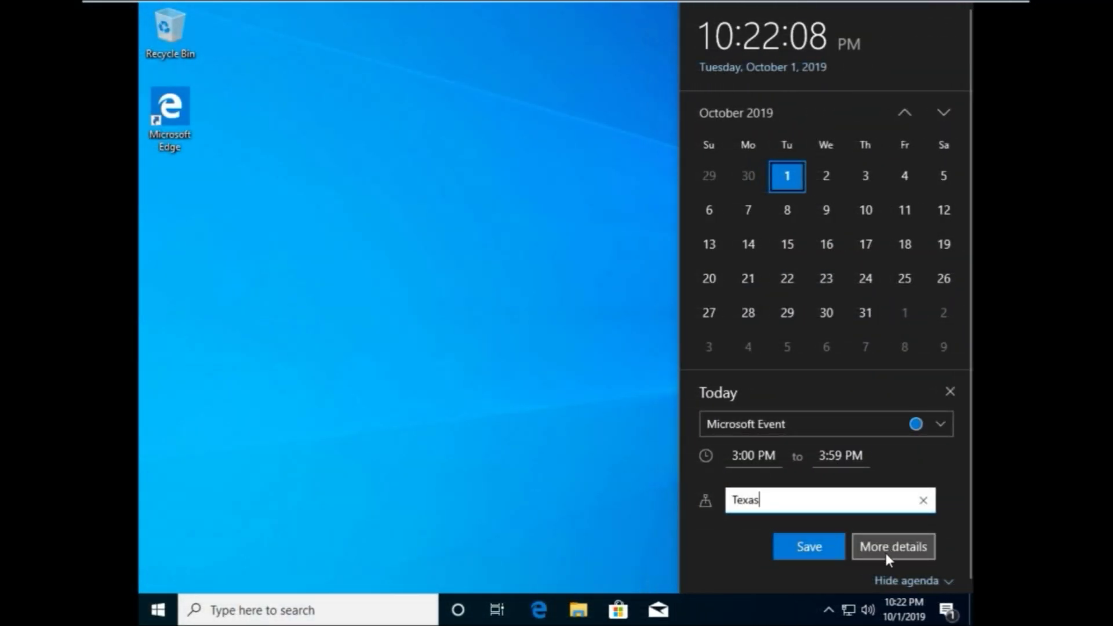
Open the event in Calendar, add the description 'Join this event.', and save it.
left_click(885, 551)
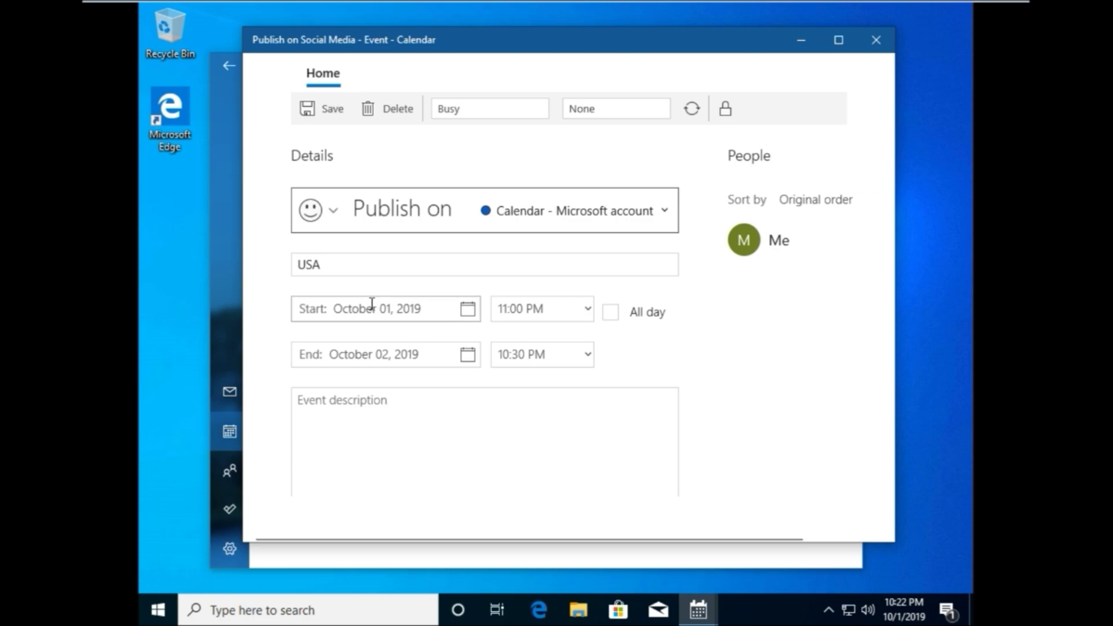
left_click(876, 40)
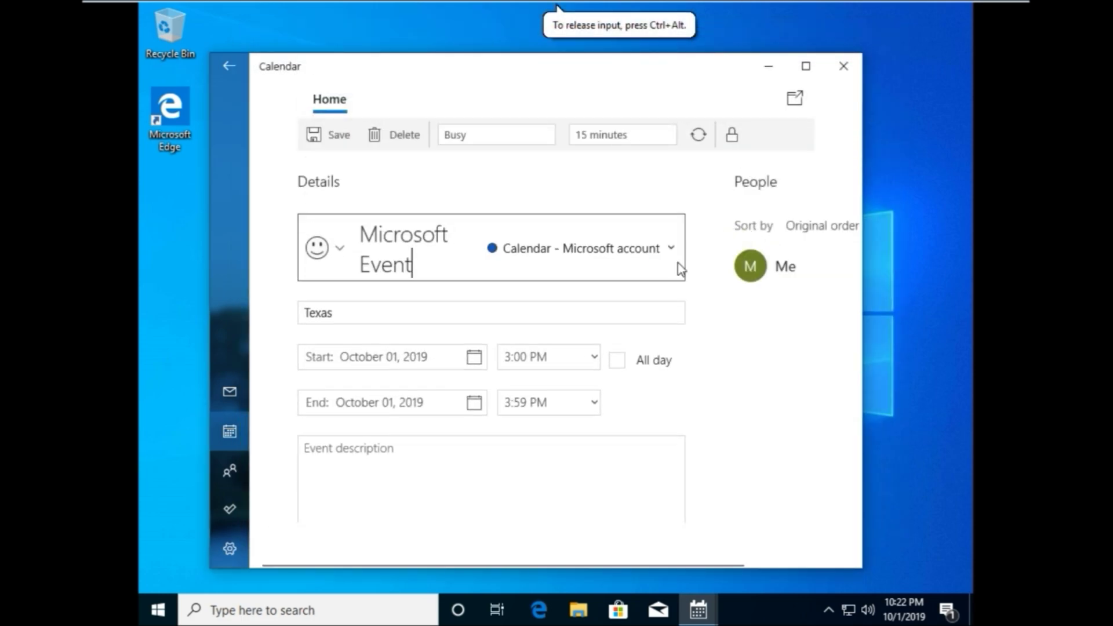
left_click(404, 485)
type("Join this")
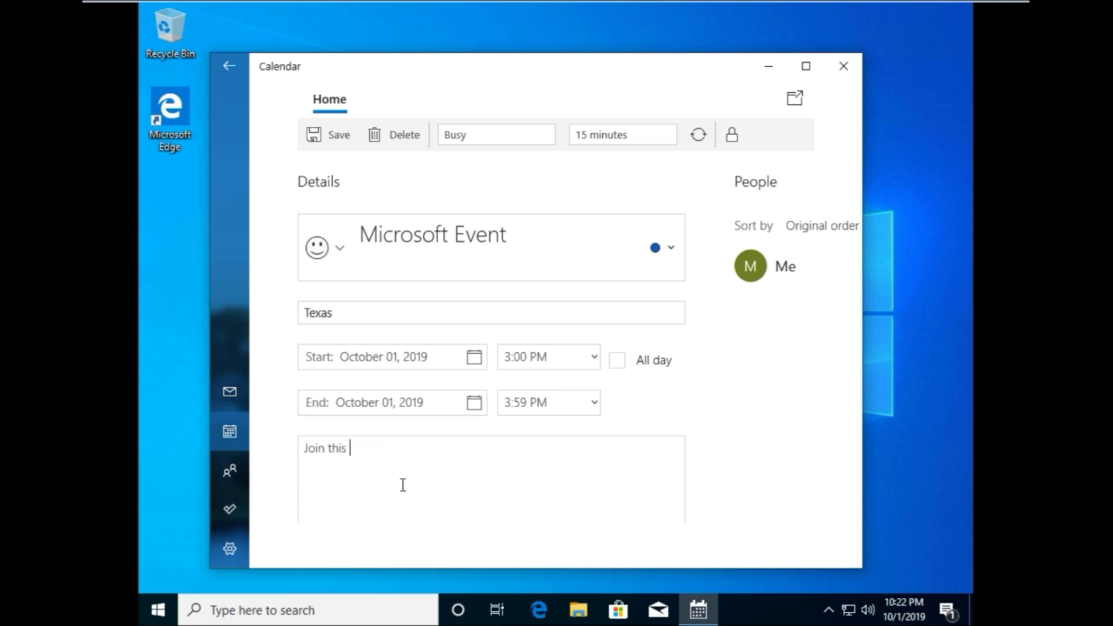
type(" event.")
left_click(489, 143)
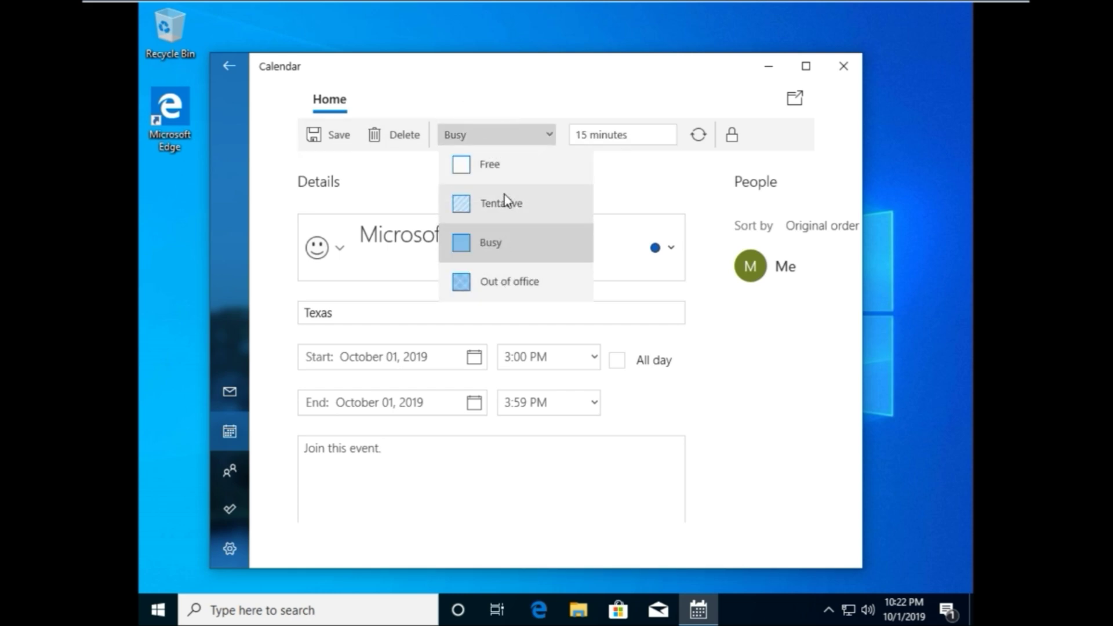
left_click(318, 143)
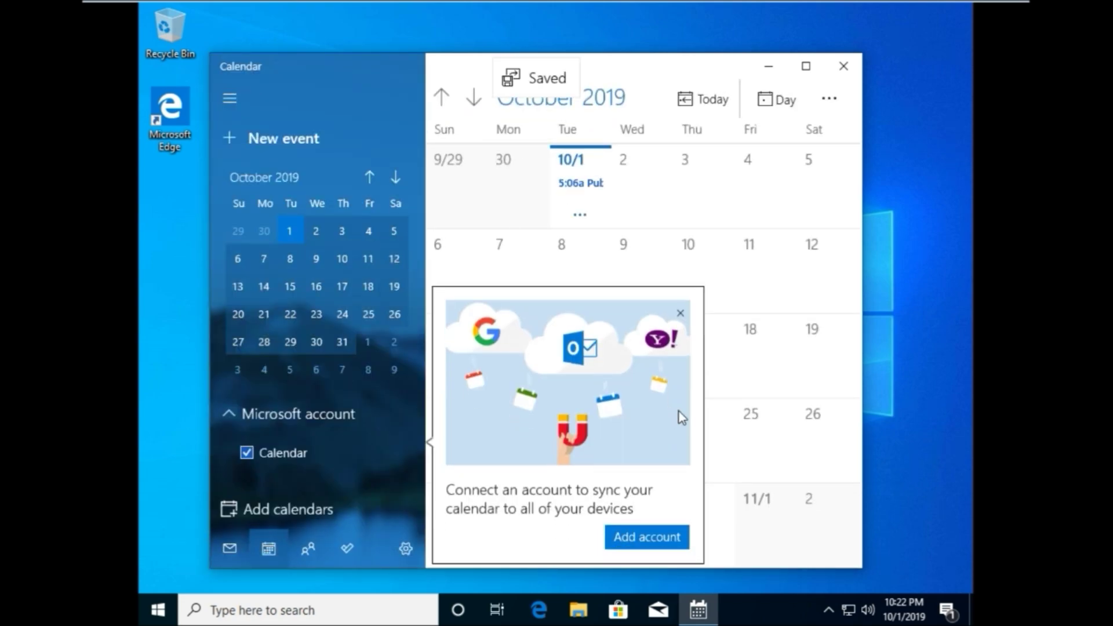
Dismiss the account prompt, view October 1's three events, and close Calendar.
left_click(680, 316)
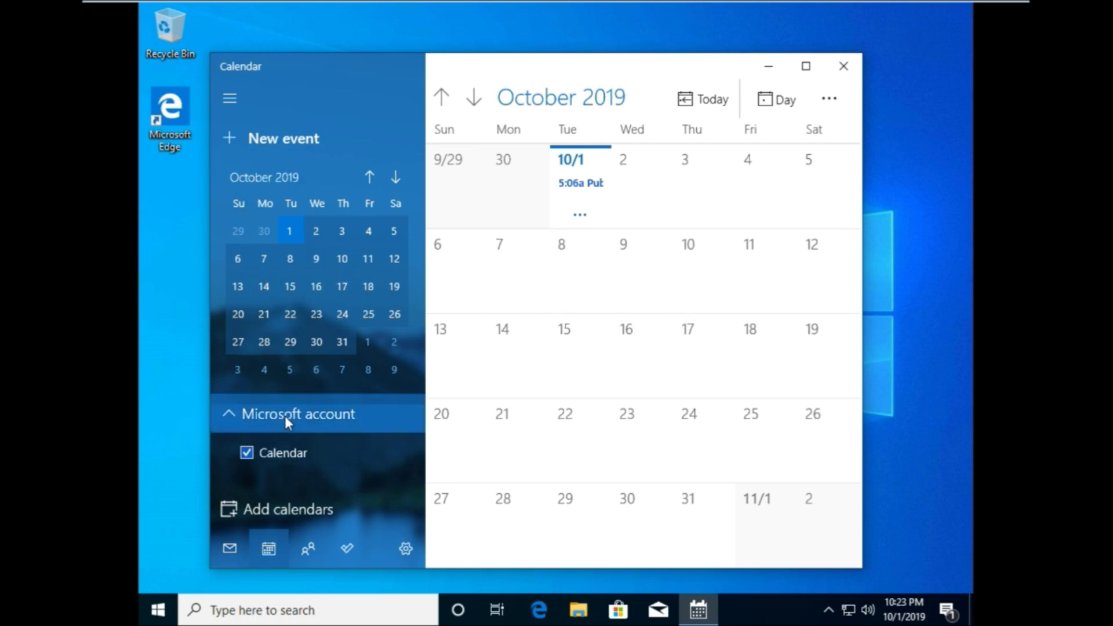
left_click(589, 181)
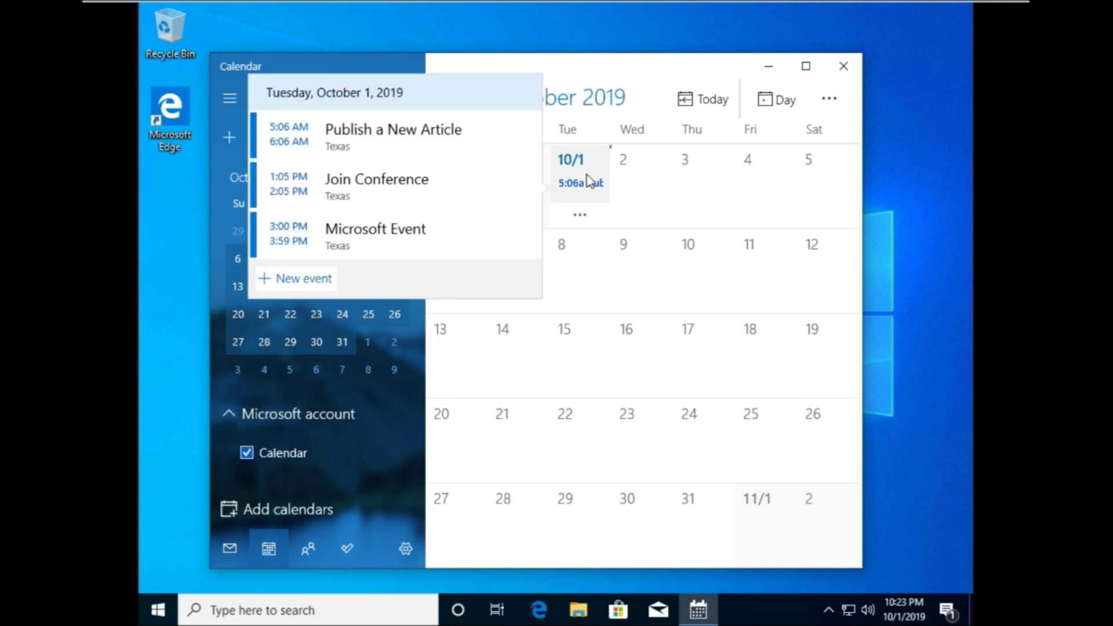
left_click(844, 67)
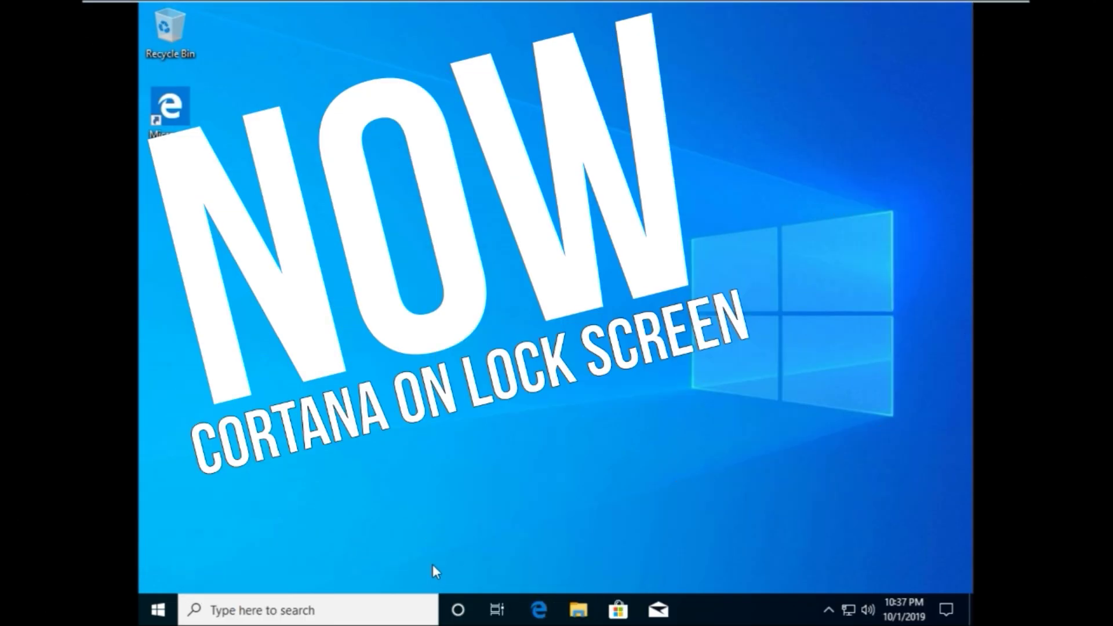
Open Cortana's settings from the taskbar and scroll through the Talk to Cortana options.
left_click(458, 610)
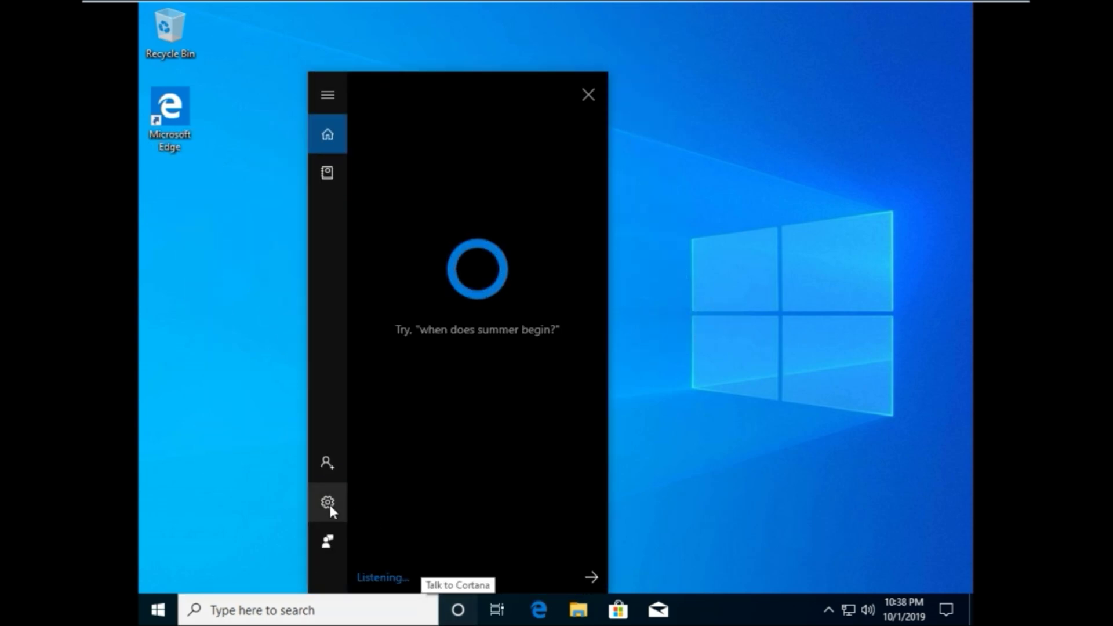
mouse_move(329, 504)
left_click(373, 505)
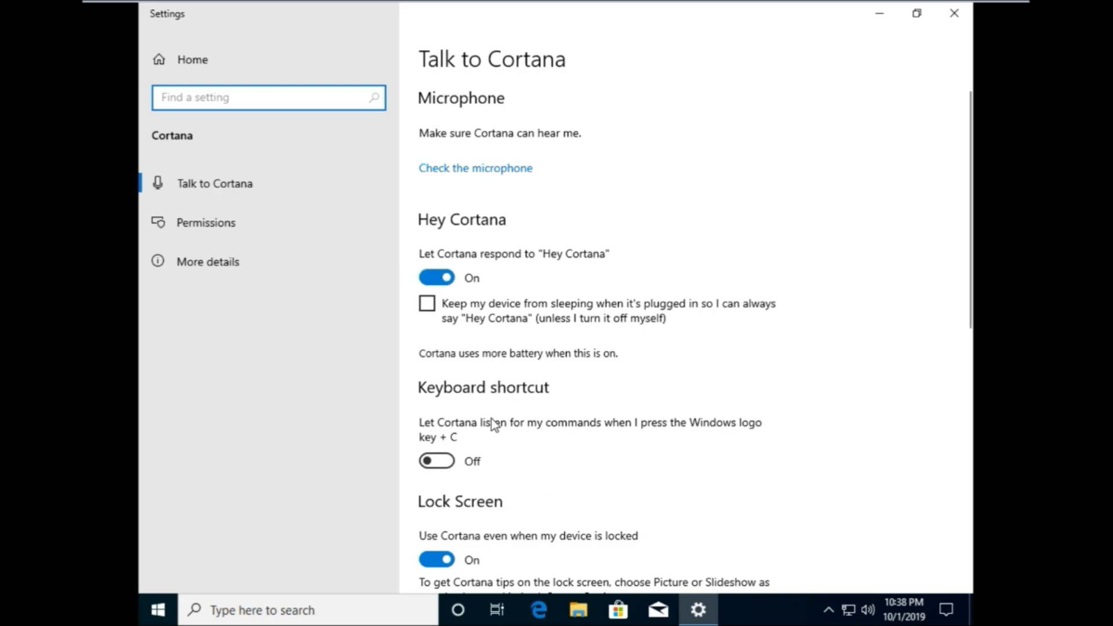
scroll(492, 426, "down", 3)
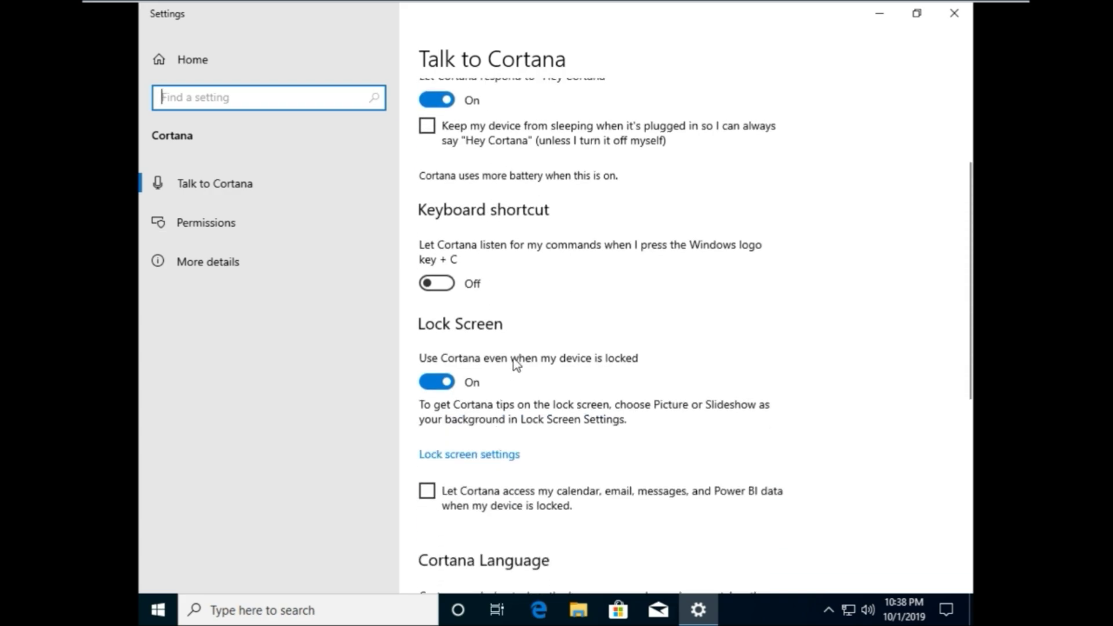